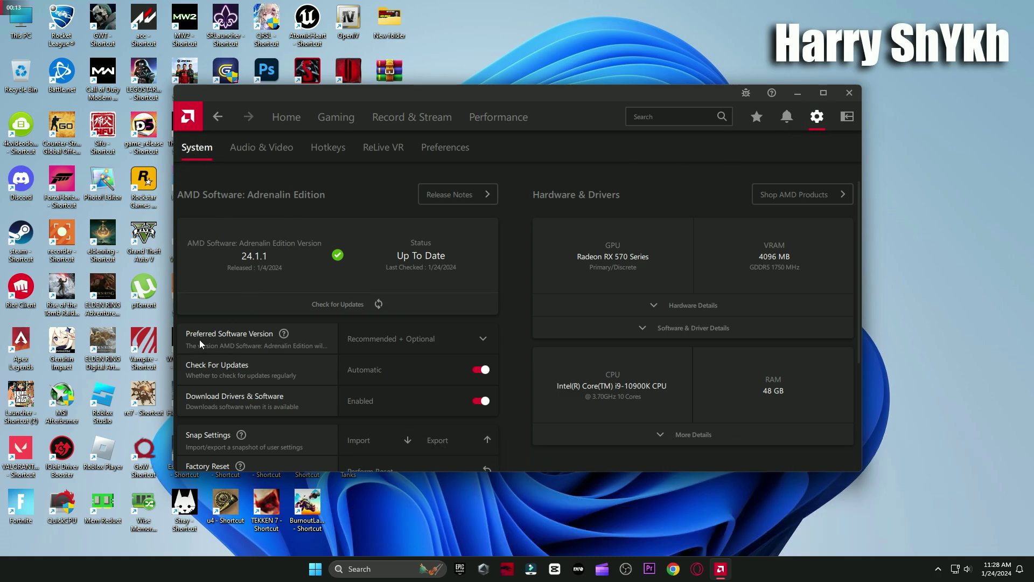
# Set the preferred AMD software version to Recommended + Optional and check for driver updates
pyautogui.click(447, 339)
pyautogui.click(393, 396)
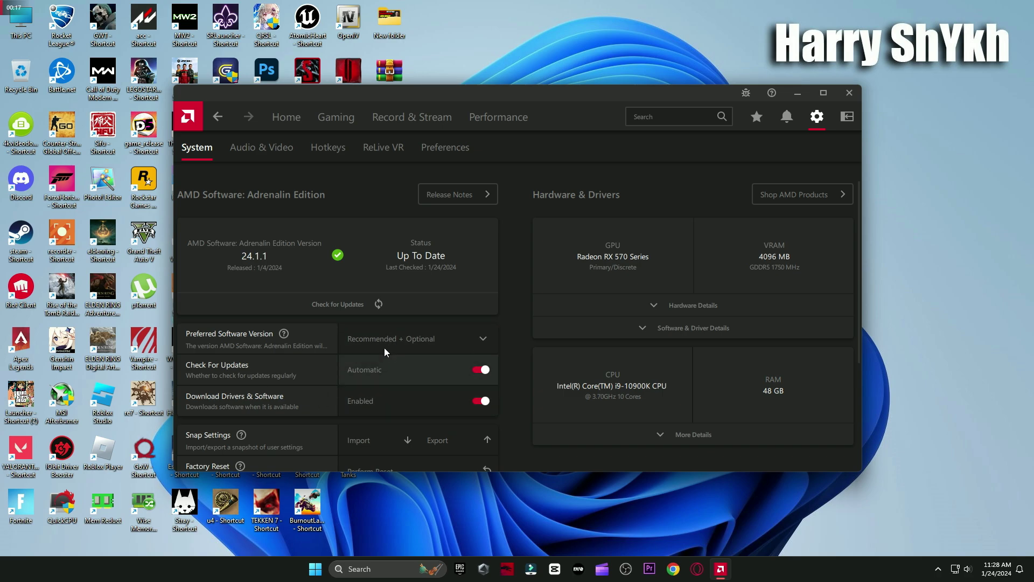
pyautogui.click(287, 117)
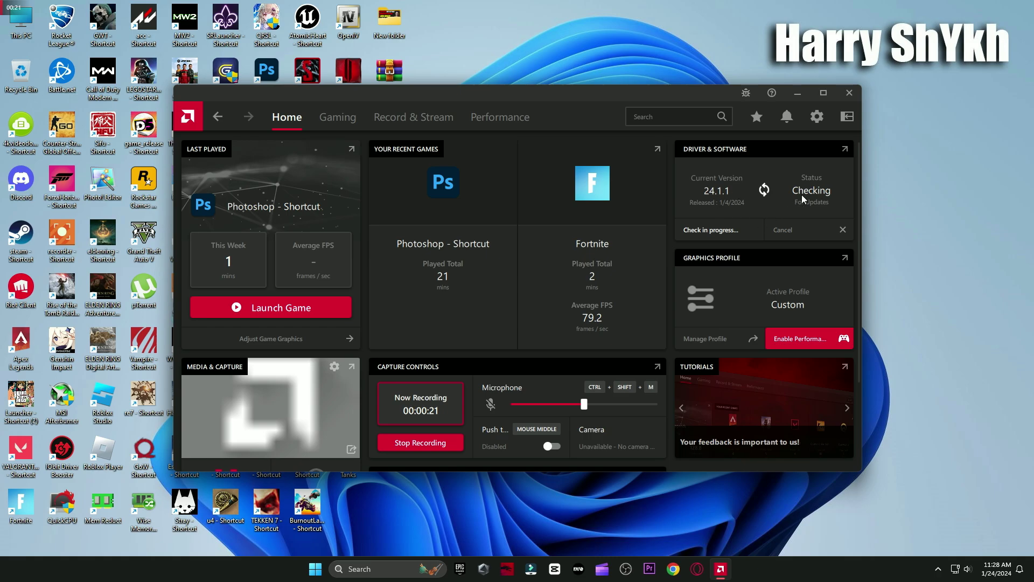
pyautogui.click(849, 93)
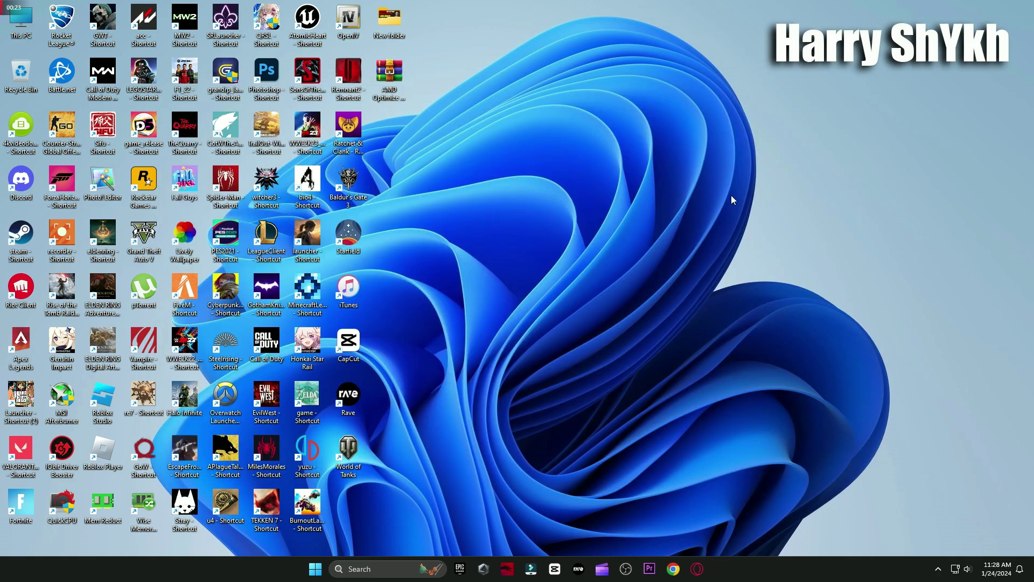
# Extract the AMD Optimize Pack archive onto the desktop and open its 1=Windows Settings Best (Registry) folder
pyautogui.moveTo(560, 159); pyautogui.dragTo(553, 204)
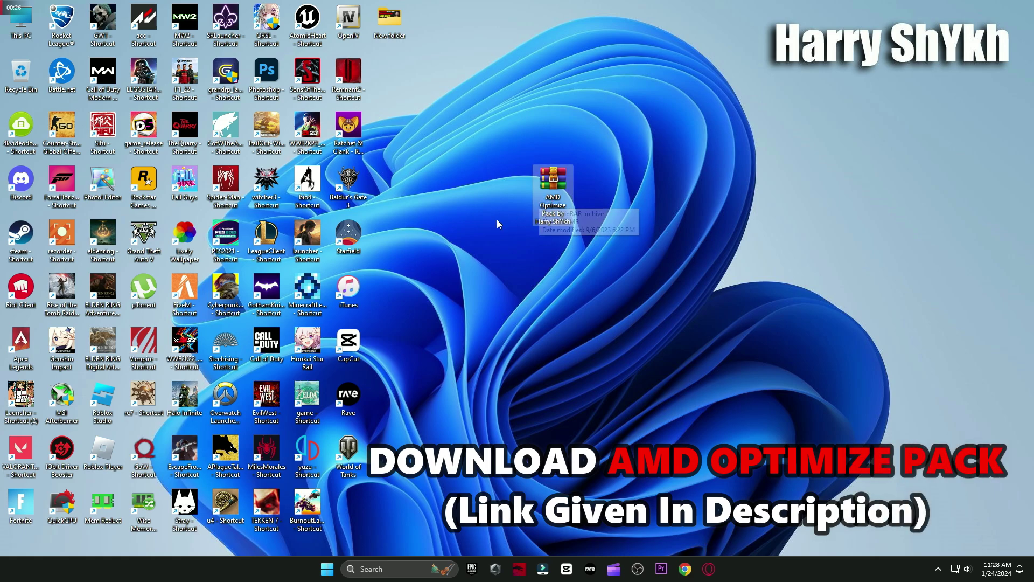
pyautogui.rightClick(545, 195)
pyautogui.moveTo(586, 392)
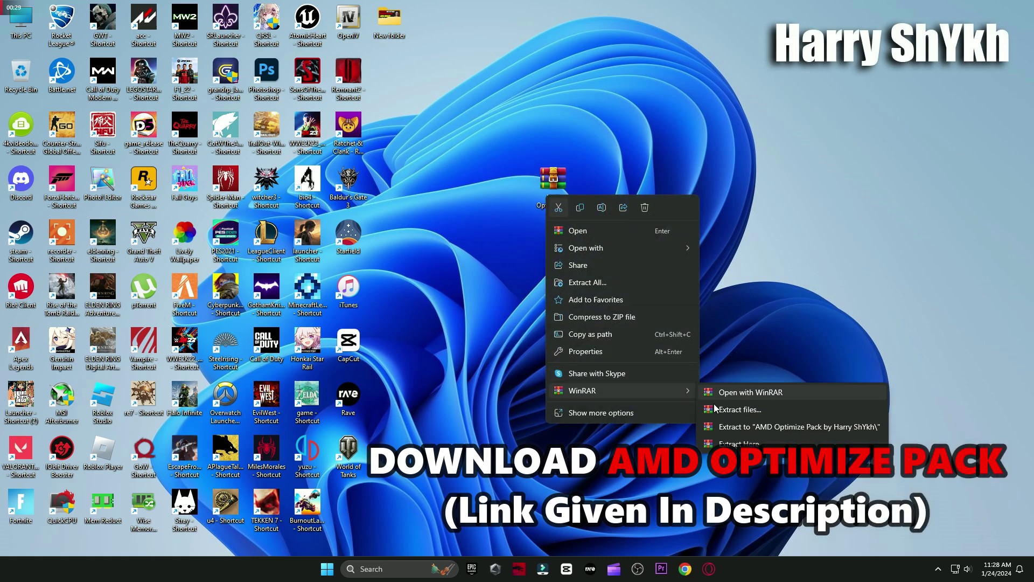
pyautogui.click(732, 443)
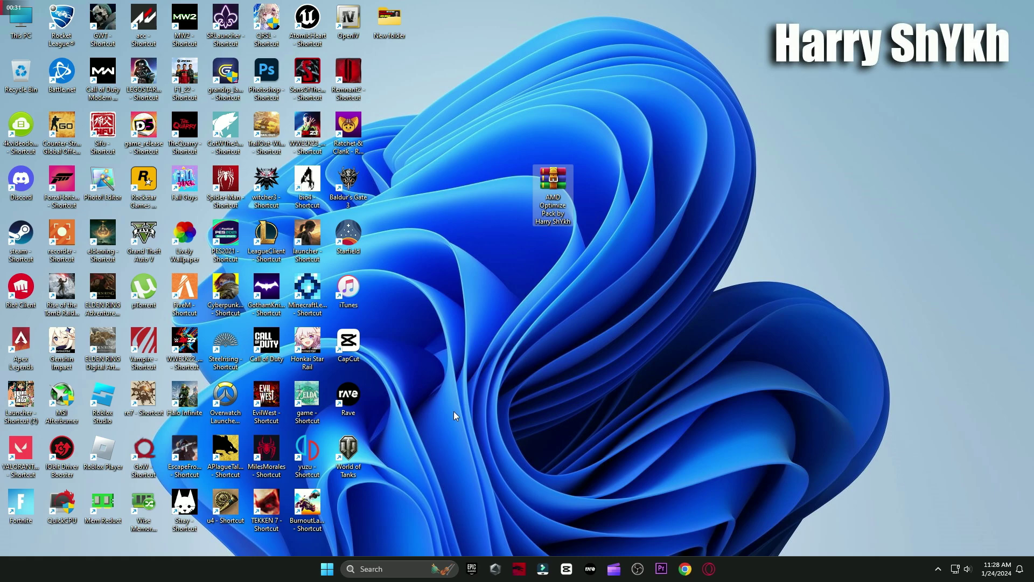
pyautogui.moveTo(357, 512); pyautogui.dragTo(506, 220)
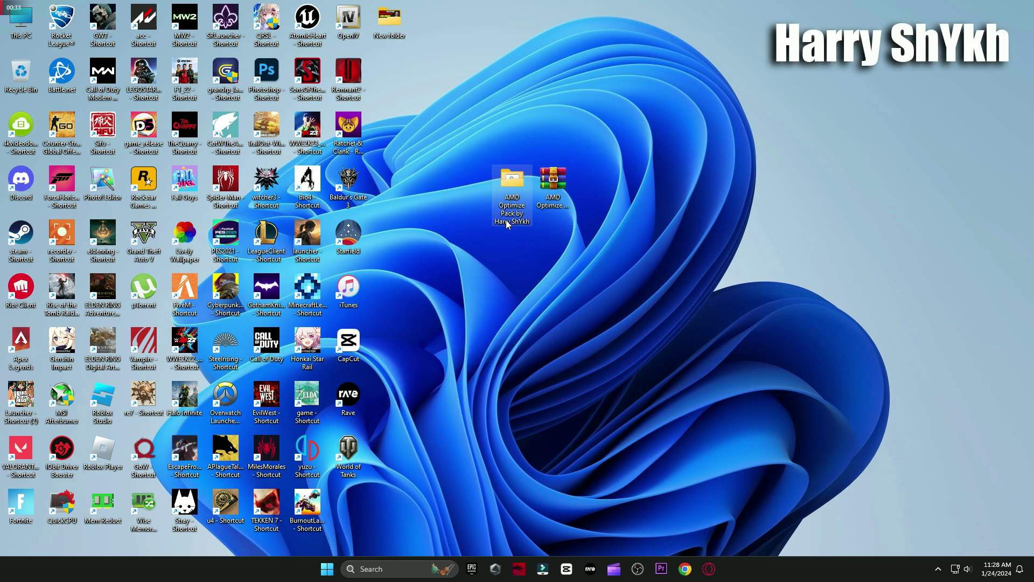
pyautogui.doubleClick(515, 187)
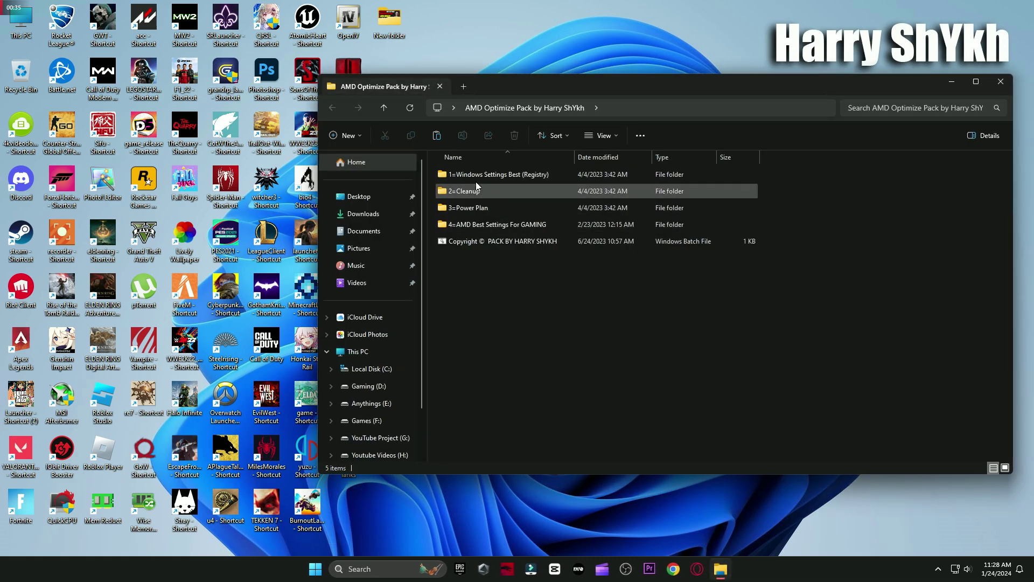
pyautogui.doubleClick(501, 175)
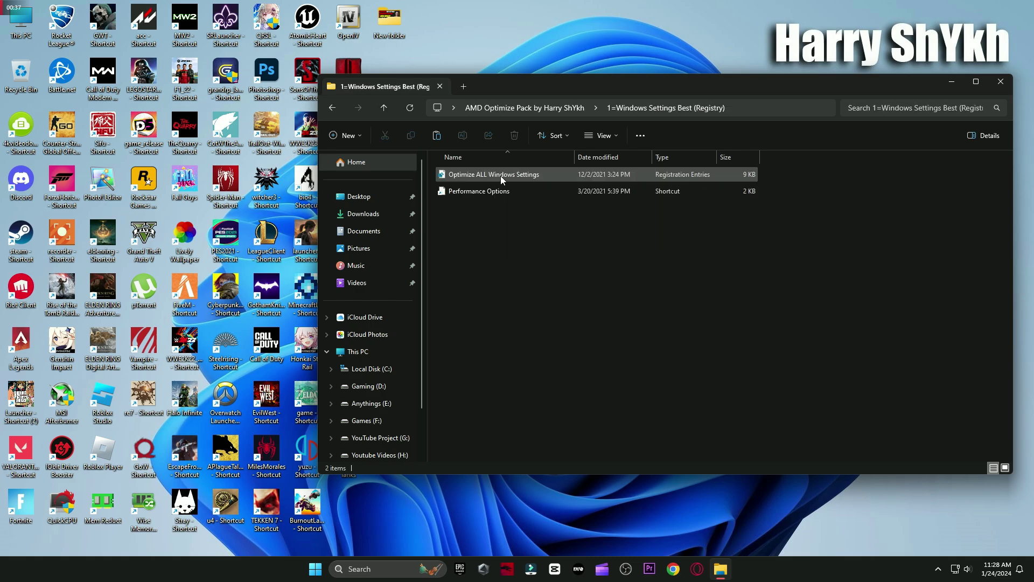
# Look through the System page of Windows Settings, then return to the registry settings folder
pyautogui.press('super')
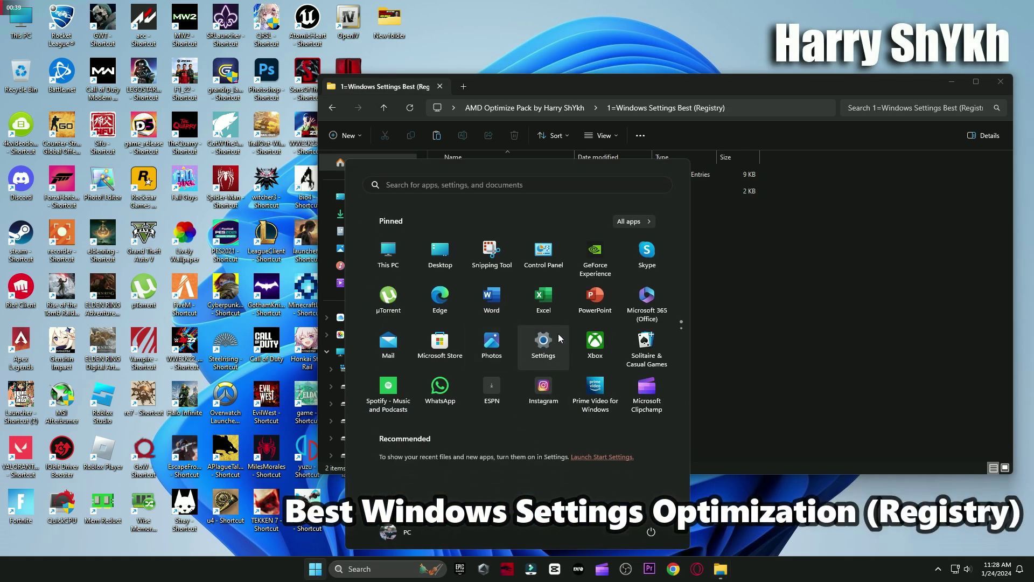
pyautogui.click(543, 371)
pyautogui.click(47, 131)
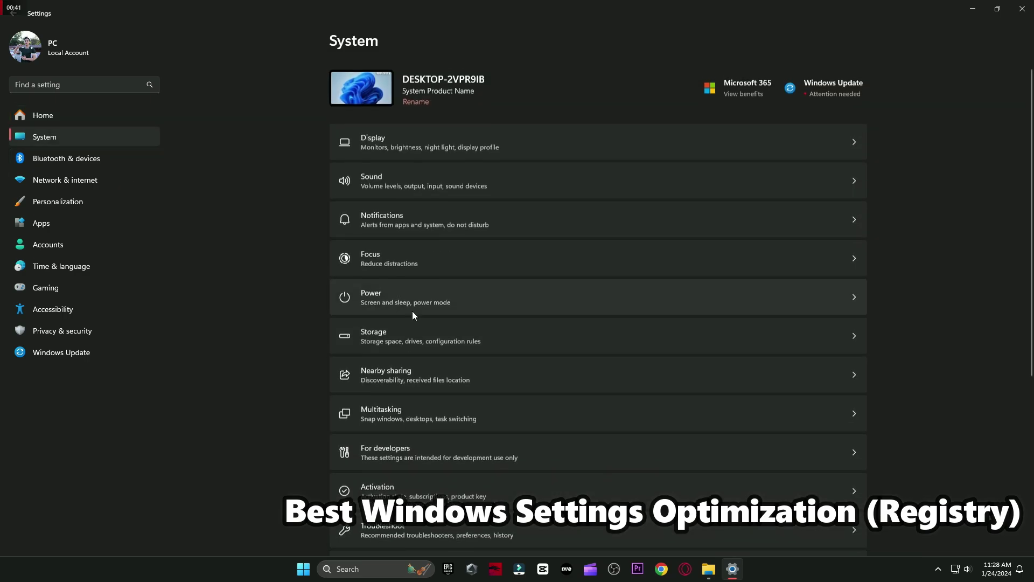
pyautogui.scroll(-5, 426, 253)
pyautogui.scroll(-2, 452, 253)
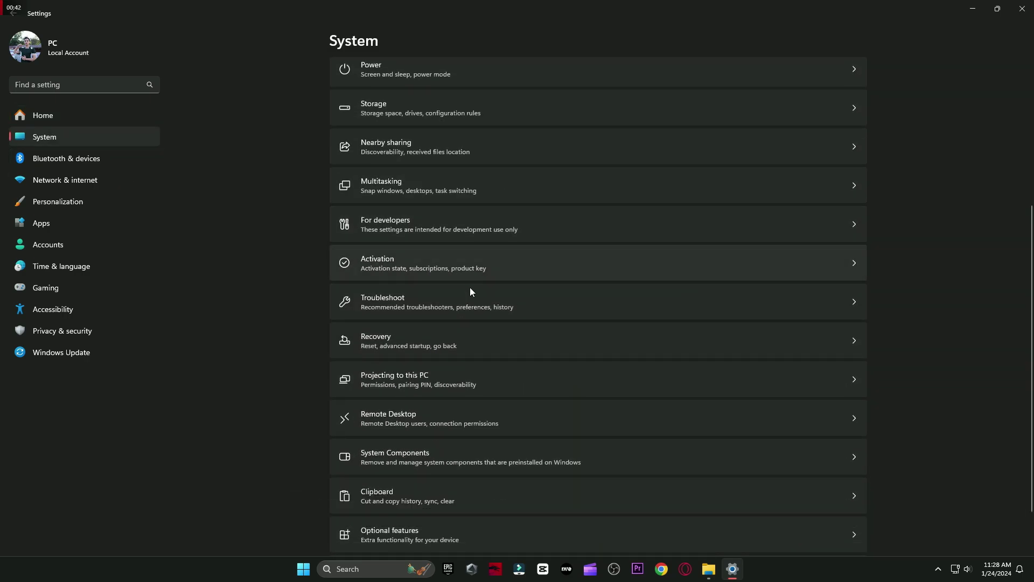
pyautogui.click(1022, 8)
# Merge the Optimize ALL Windows Settings file into the registry
pyautogui.doubleClick(493, 174)
pyautogui.click(597, 298)
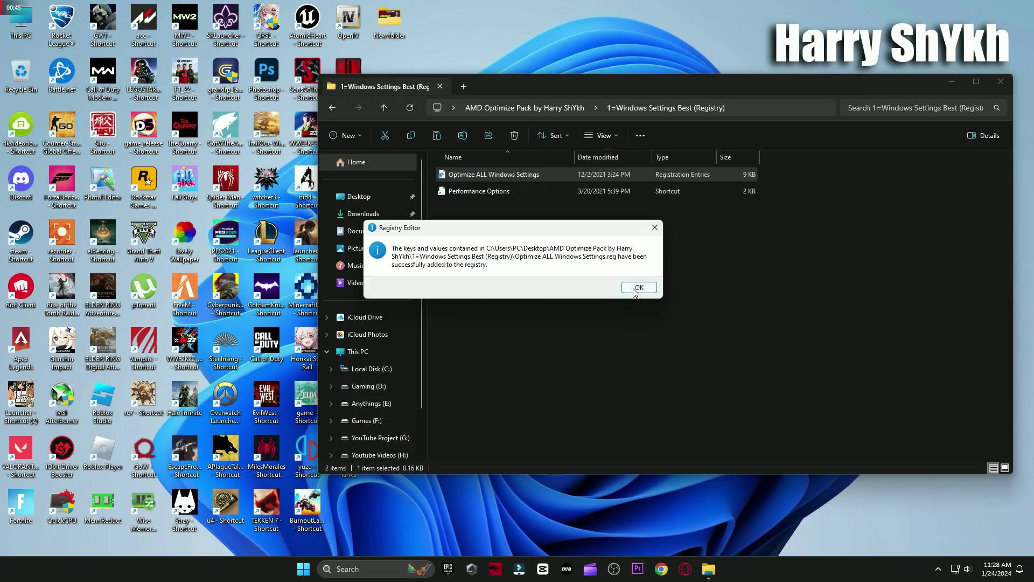
pyautogui.click(638, 287)
# Open Performance Options and accept the visual effects with Let Windows choose what's best for my computer
pyautogui.doubleClick(490, 193)
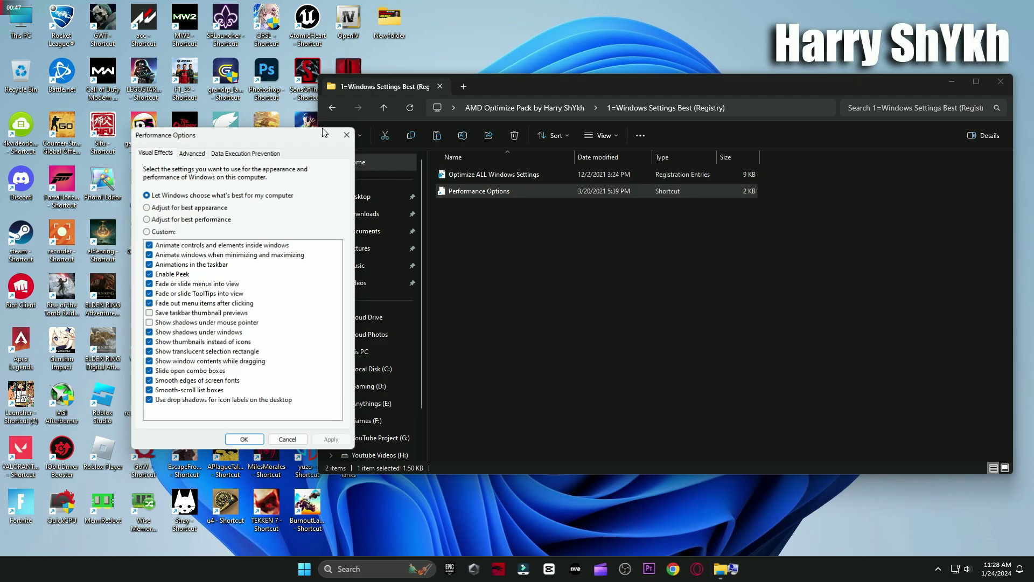
pyautogui.moveTo(322, 132); pyautogui.dragTo(617, 64)
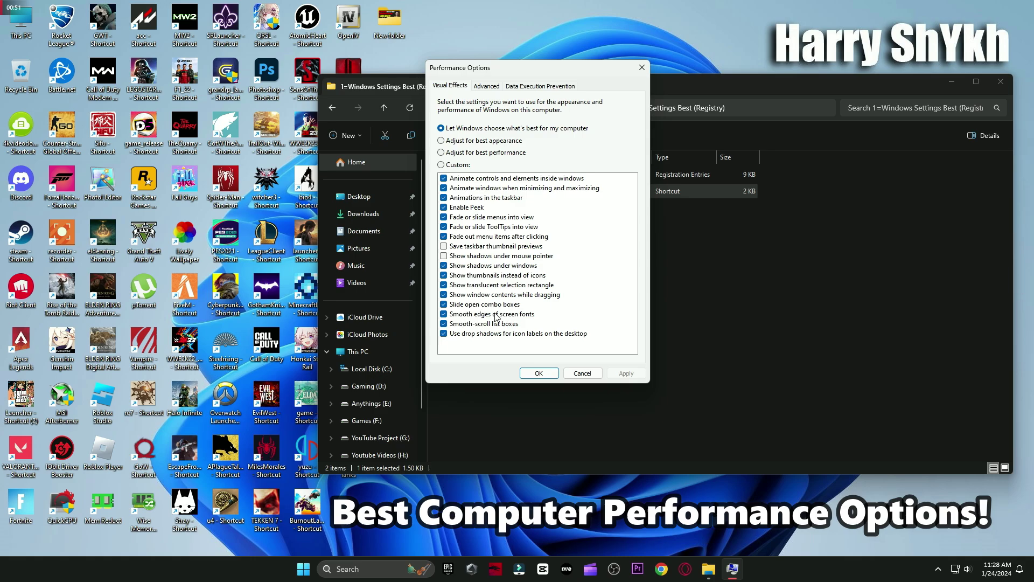
pyautogui.click(538, 373)
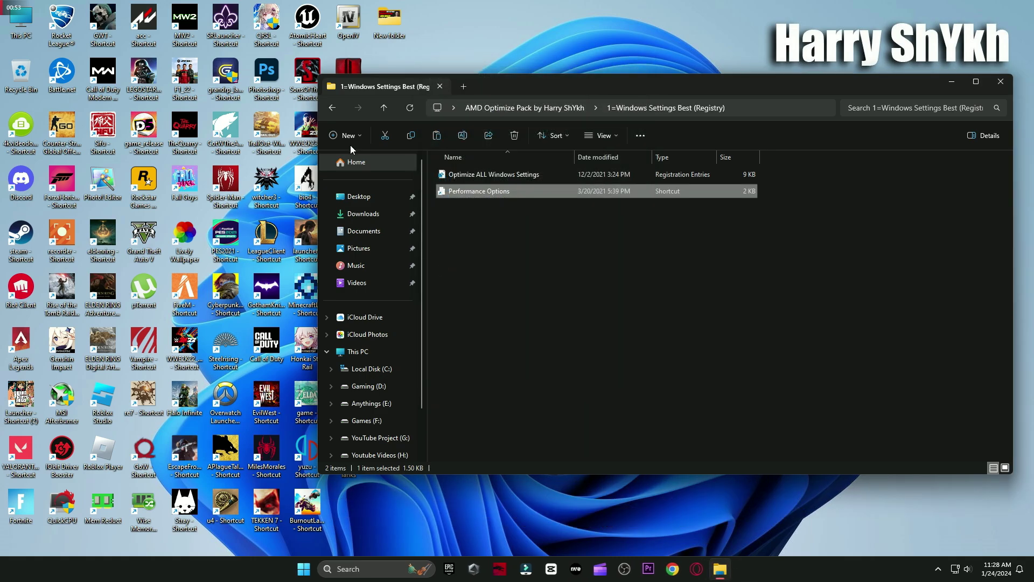
# Run the scripts in the 2=Cleanup folder that delete prefetch files, temporary files and the Windows update cache
pyautogui.click(332, 109)
pyautogui.doubleClick(473, 191)
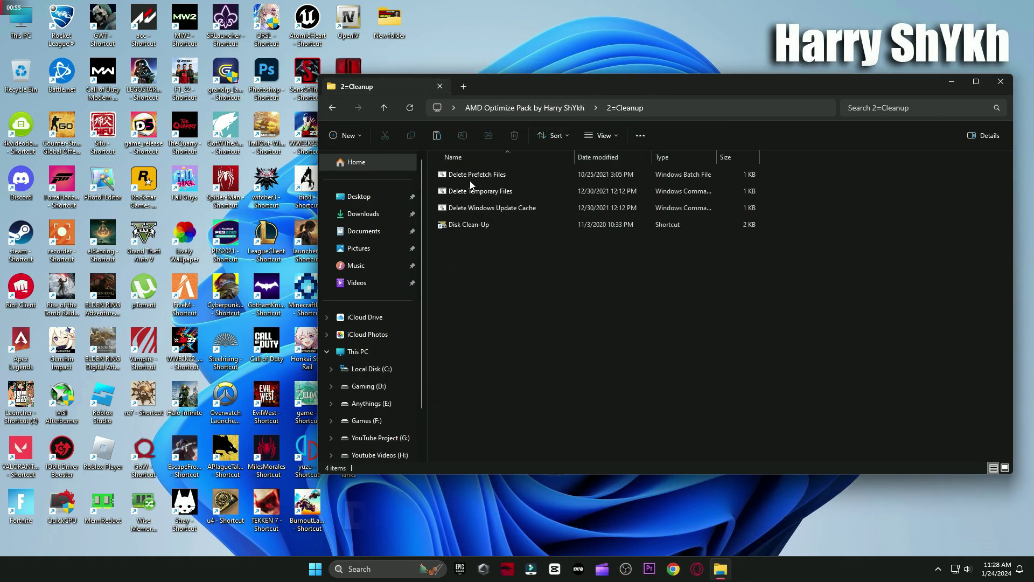
pyautogui.click(472, 176)
pyautogui.doubleClick(473, 190)
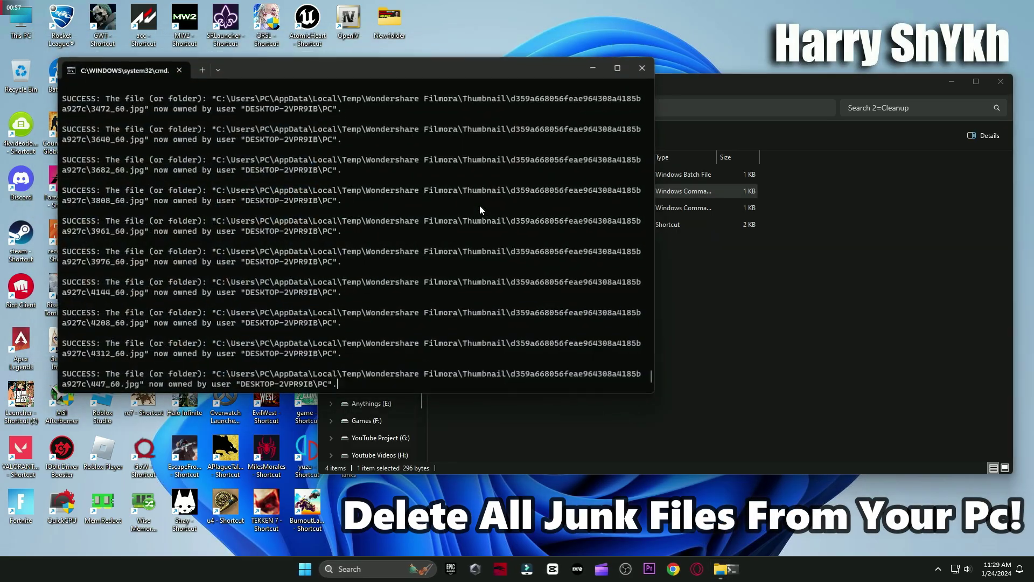
pyautogui.press('Return')
pyautogui.doubleClick(480, 209)
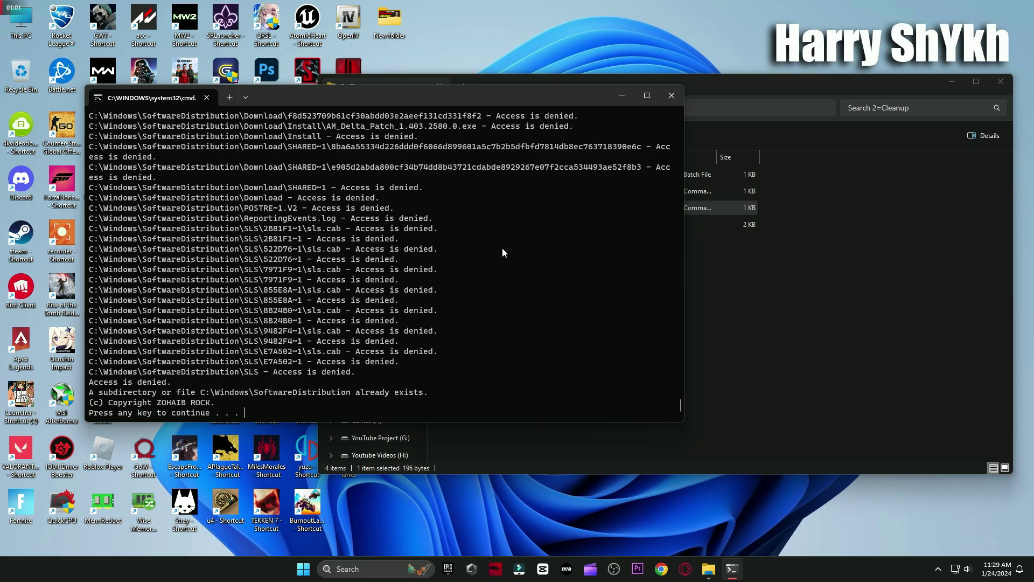
pyautogui.press('Return')
# Run Disk Clean-Up on drive C: with every listed file category included and permanently delete the files
pyautogui.doubleClick(493, 226)
pyautogui.click(492, 301)
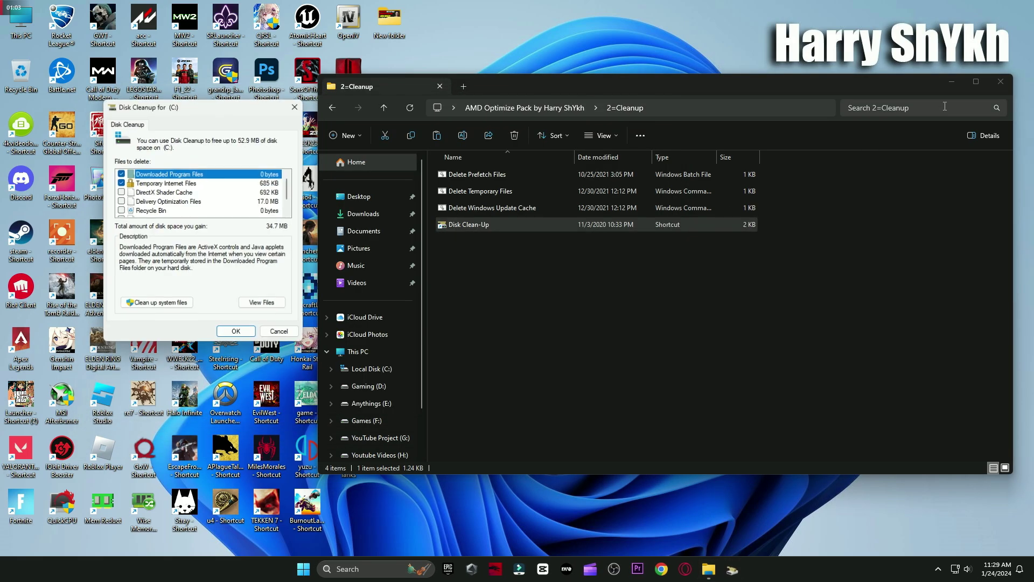
pyautogui.click(952, 81)
pyautogui.moveTo(219, 114); pyautogui.dragTo(582, 108)
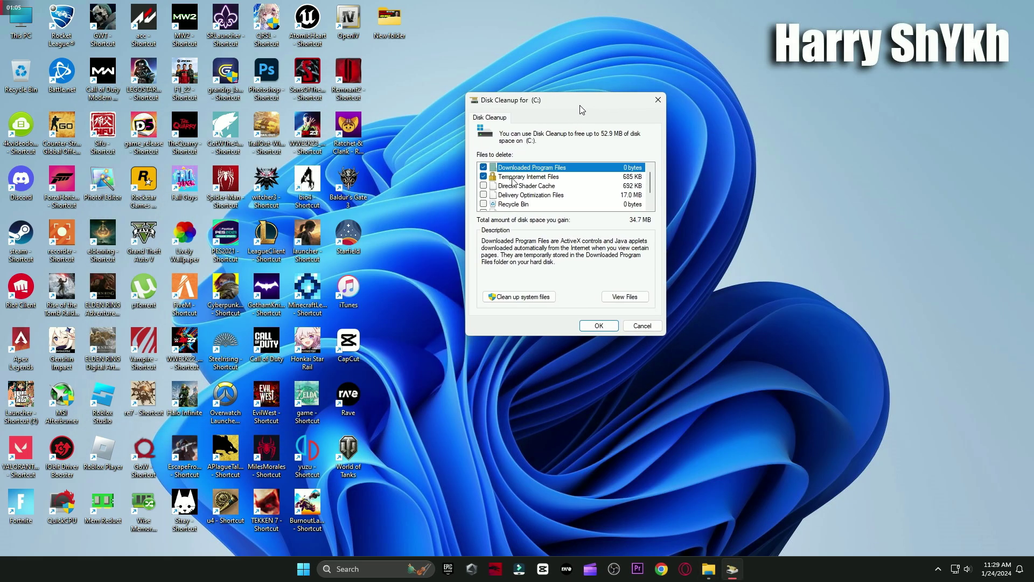
pyautogui.click(484, 195)
pyautogui.scroll(-1, 486, 197)
pyautogui.click(594, 324)
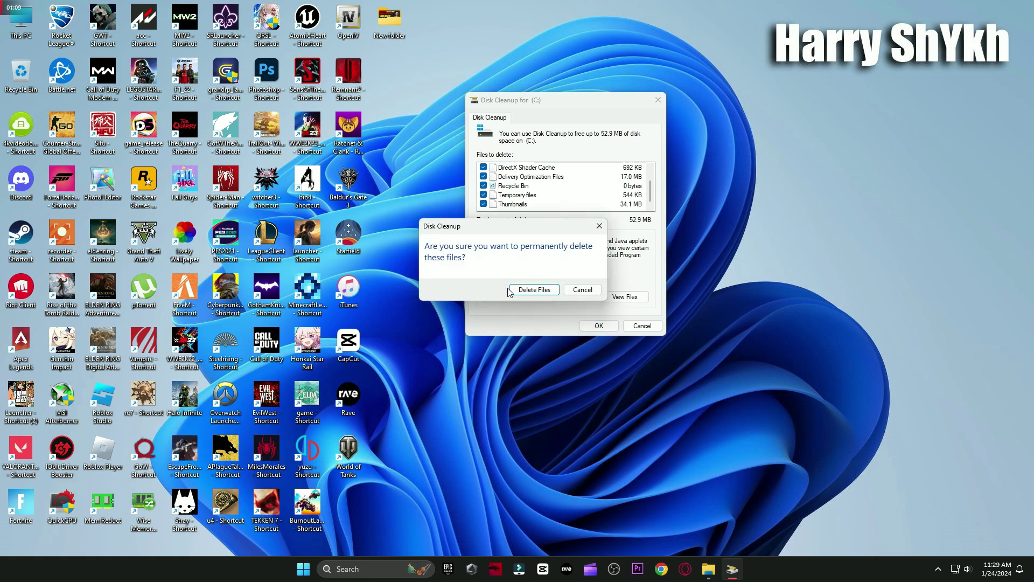
pyautogui.click(532, 291)
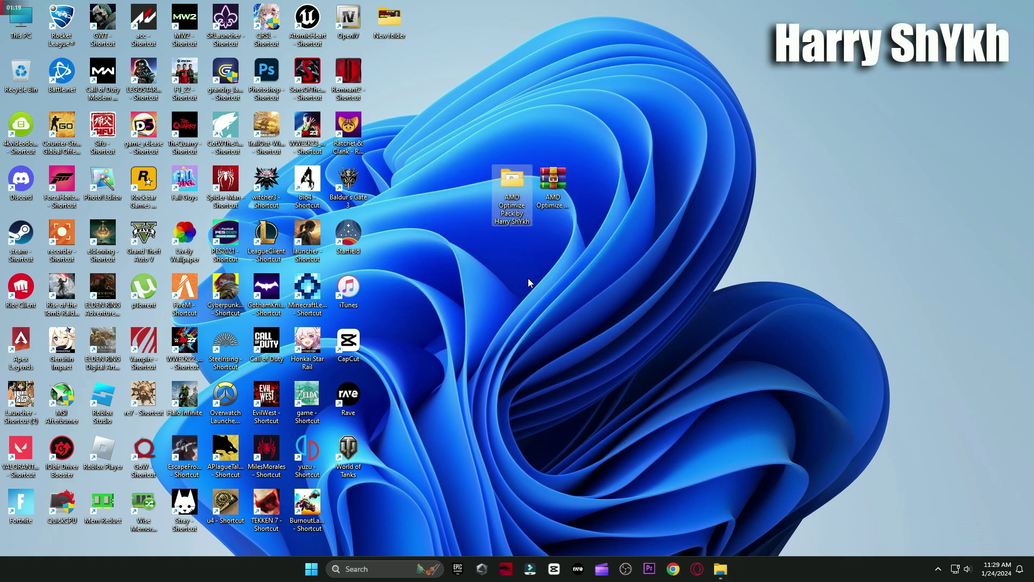
# Open the 3=Power Plan folder of the pack and launch the installed Quick CPU application
pyautogui.click(720, 569)
pyautogui.click(333, 108)
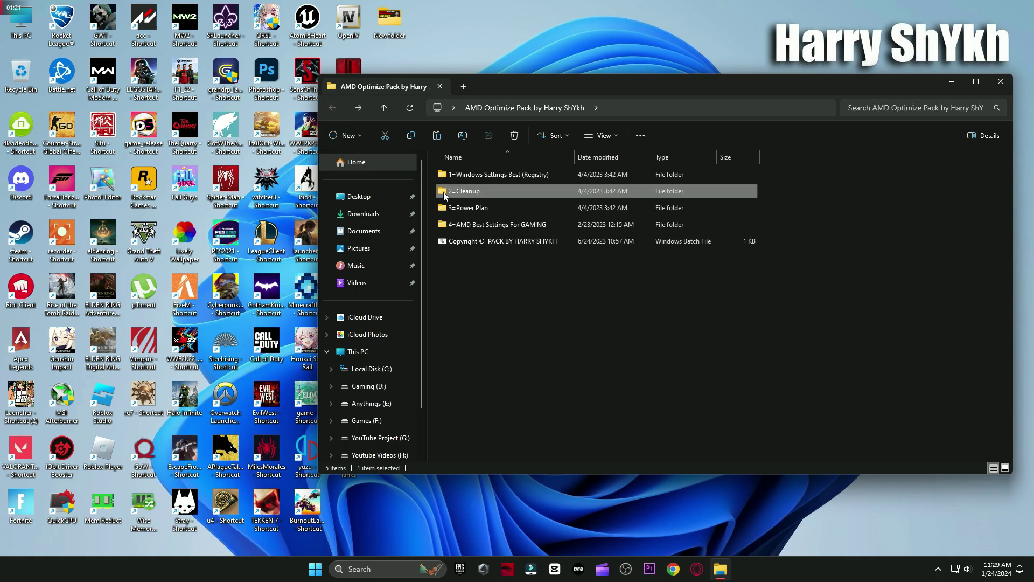
pyautogui.doubleClick(447, 208)
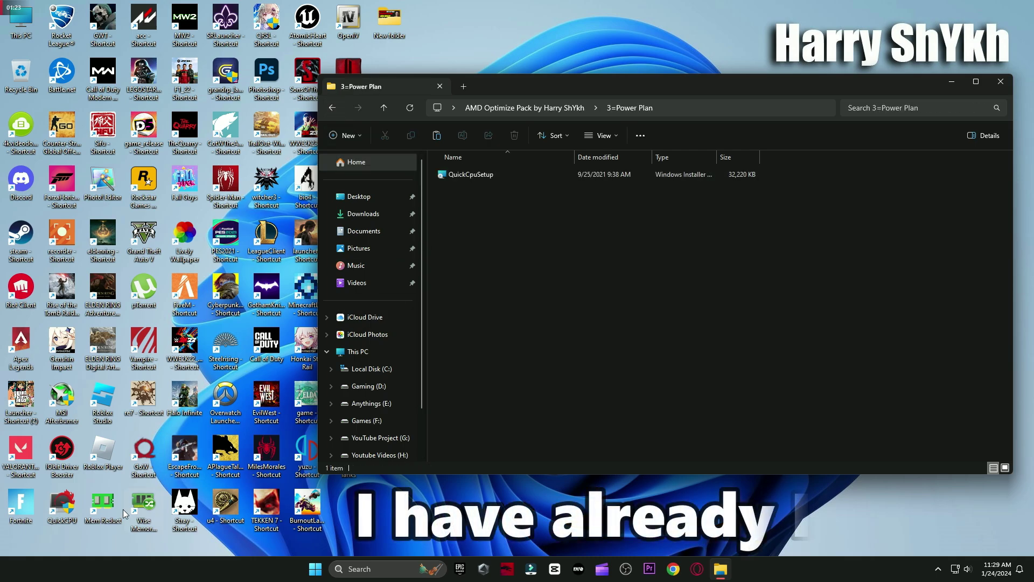
pyautogui.doubleClick(62, 506)
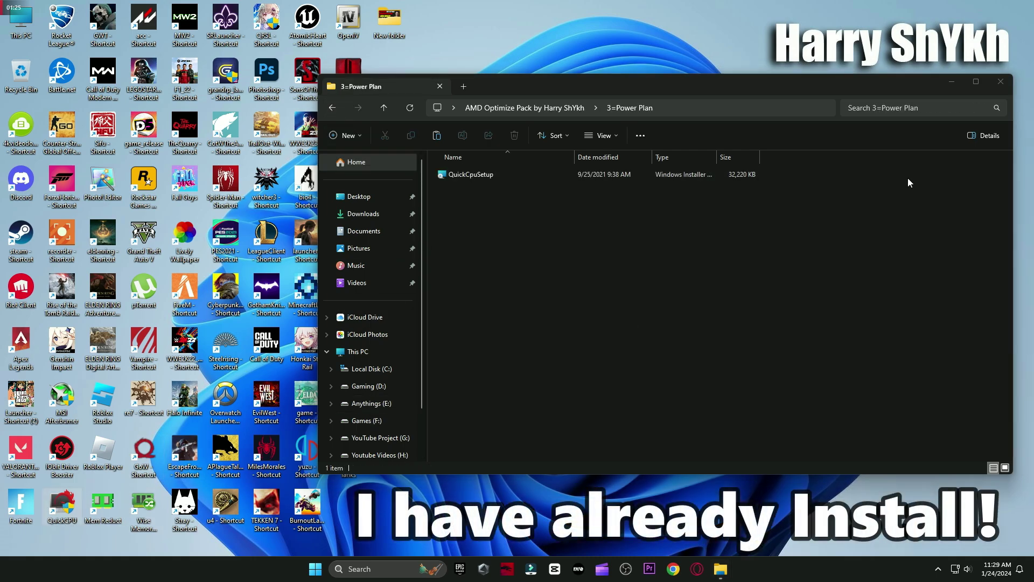
pyautogui.click(949, 83)
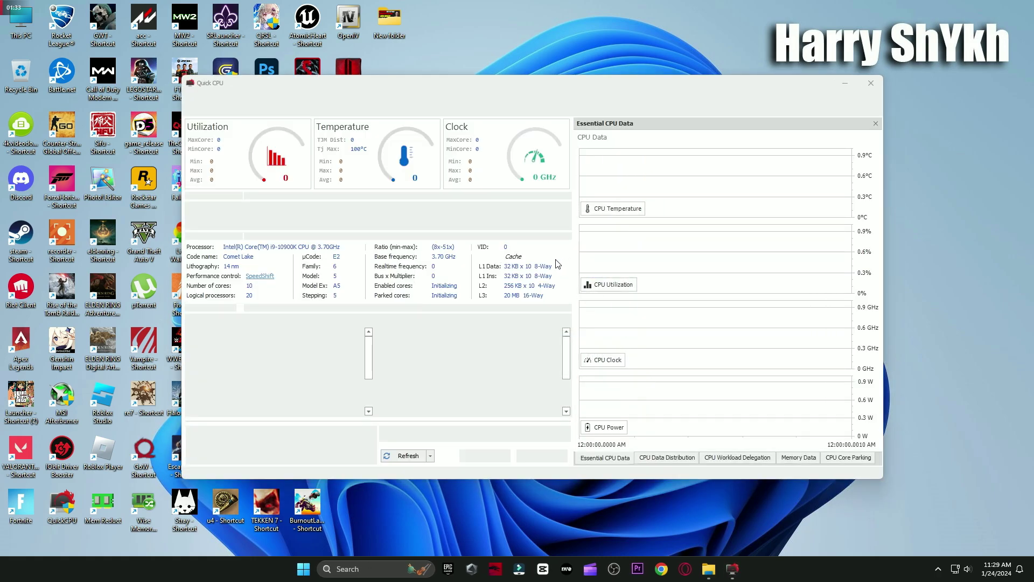
# Apply the High performance system power plan in Quick CPU with turbo boost at 100%, and close the program
pyautogui.click(611, 317)
pyautogui.click(306, 211)
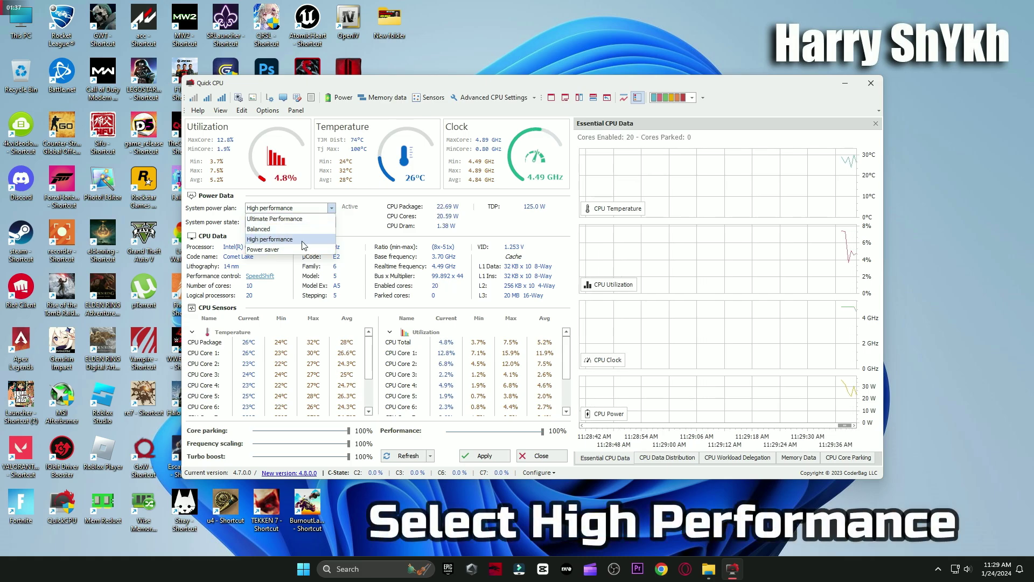
pyautogui.click(279, 241)
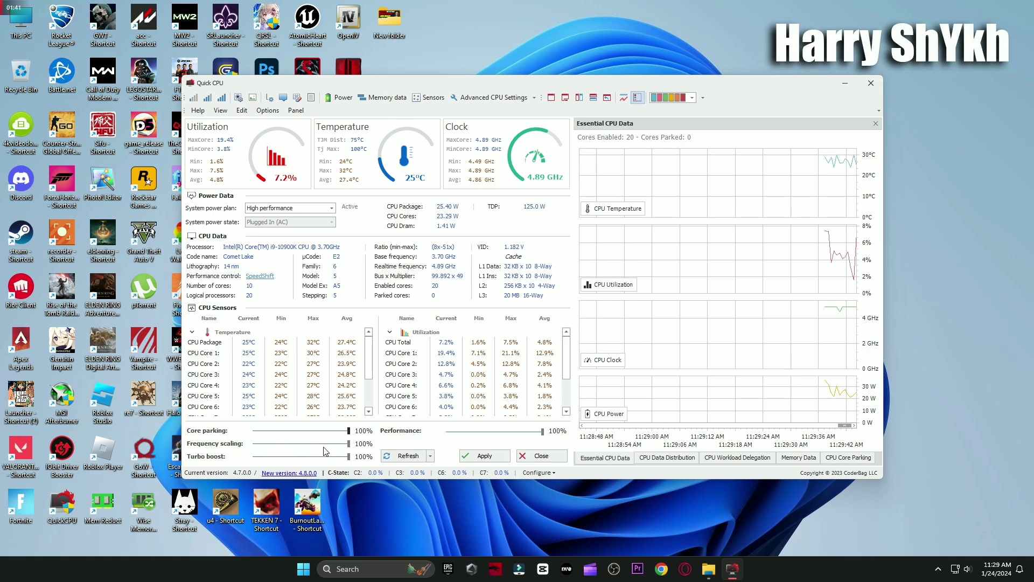
pyautogui.moveTo(349, 456); pyautogui.dragTo(254, 462)
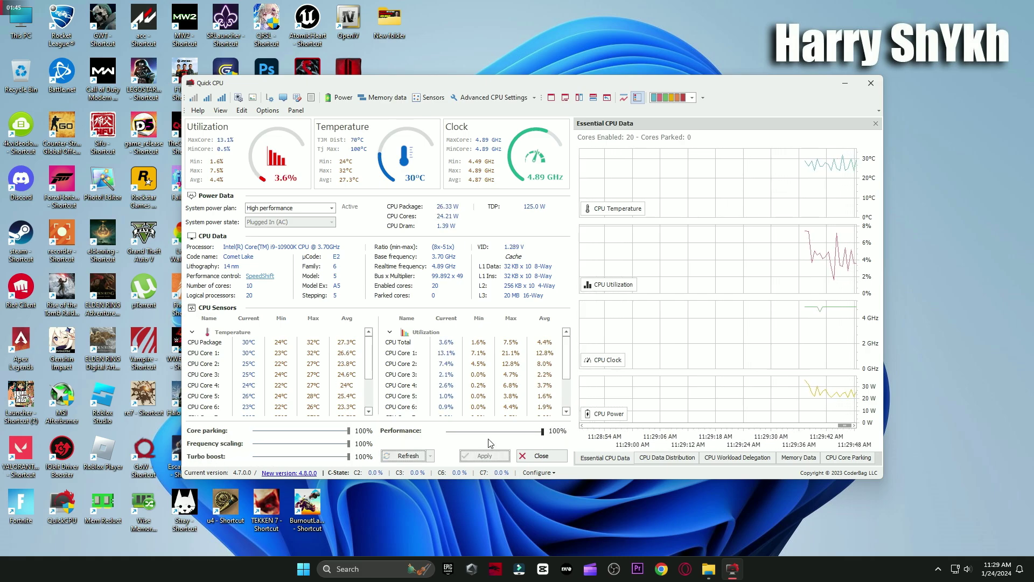
pyautogui.click(485, 455)
pyautogui.click(587, 314)
pyautogui.click(541, 456)
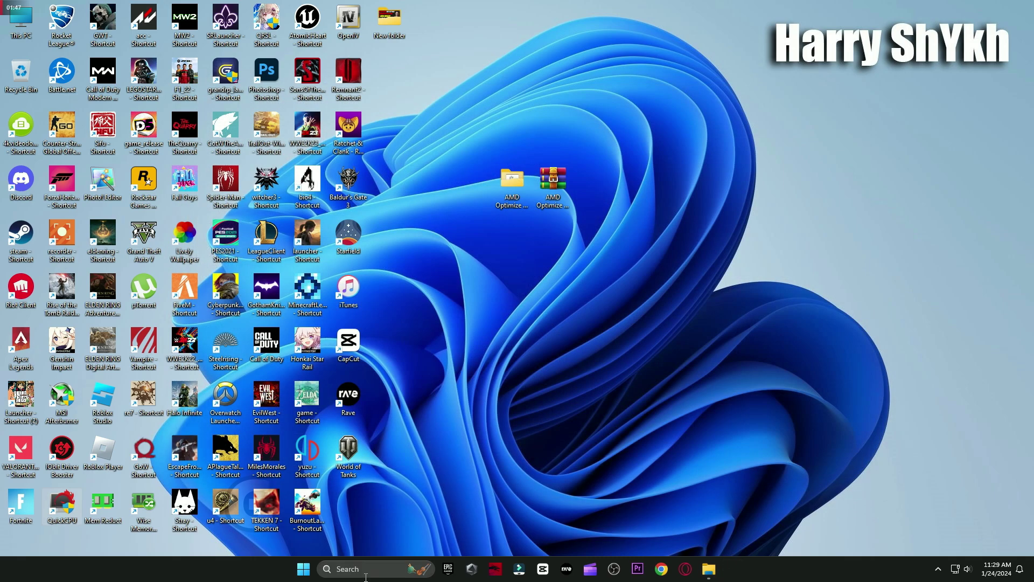
# Search Windows for "power" and check in Power Options which power plan is selected
pyautogui.click(359, 569)
pyautogui.write('po')
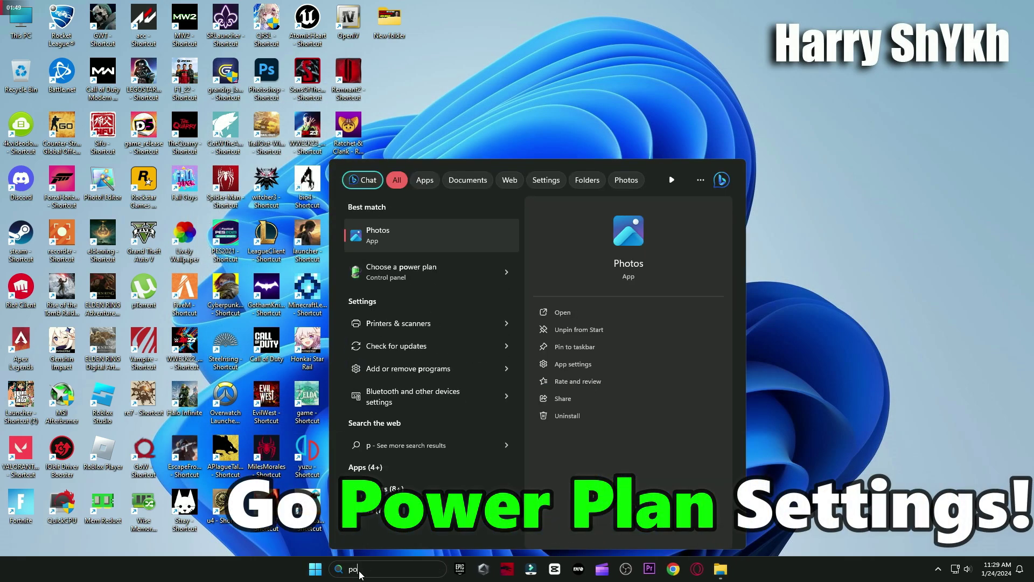
pyautogui.write('wer')
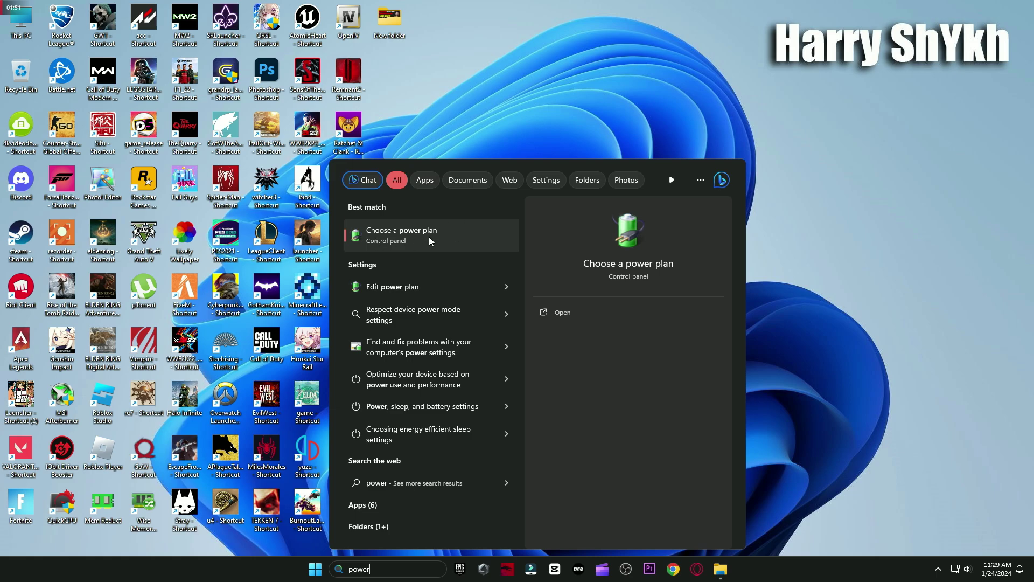
pyautogui.click(429, 237)
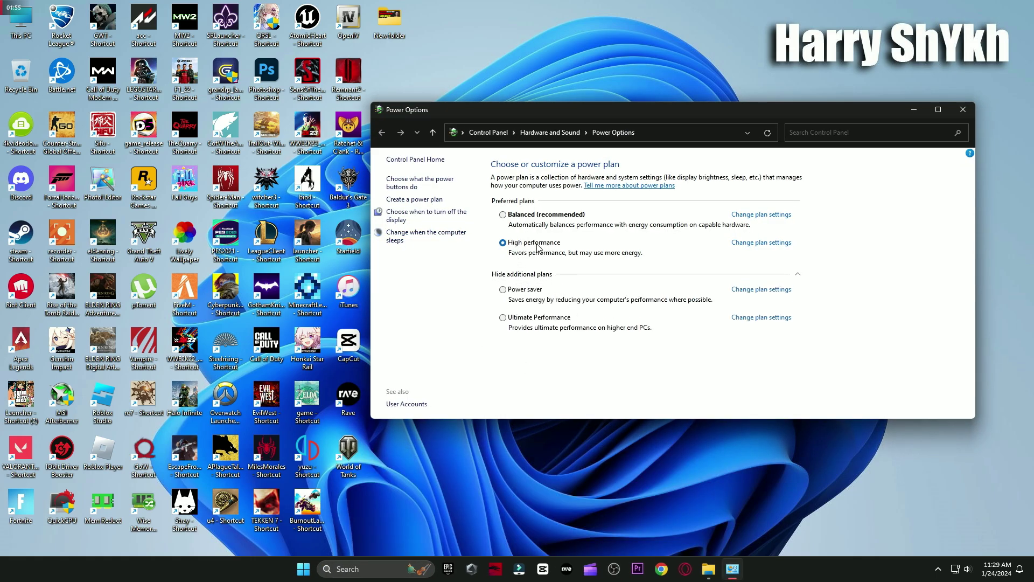
pyautogui.click(549, 276)
pyautogui.click(963, 109)
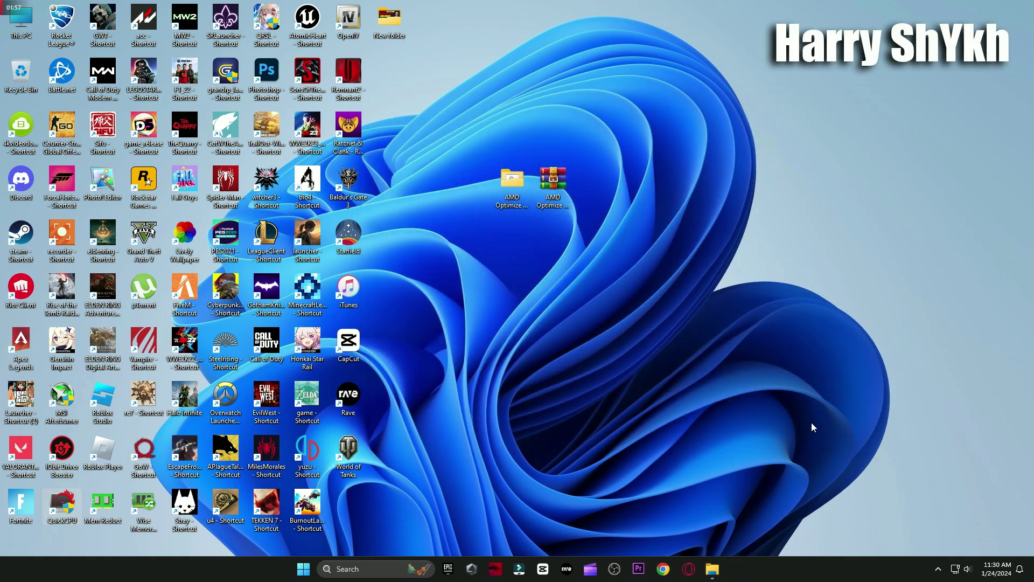
# Open the 4=AMD Best Settings For GAMING folder of the AMD Optimize Pack
pyautogui.click(720, 569)
pyautogui.click(331, 108)
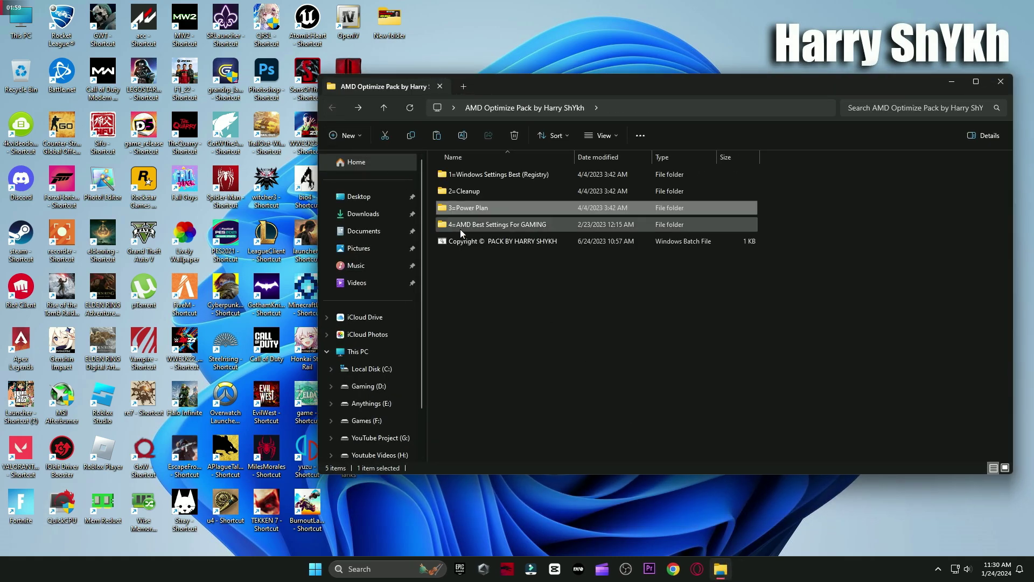
pyautogui.click(470, 227)
pyautogui.doubleClick(476, 227)
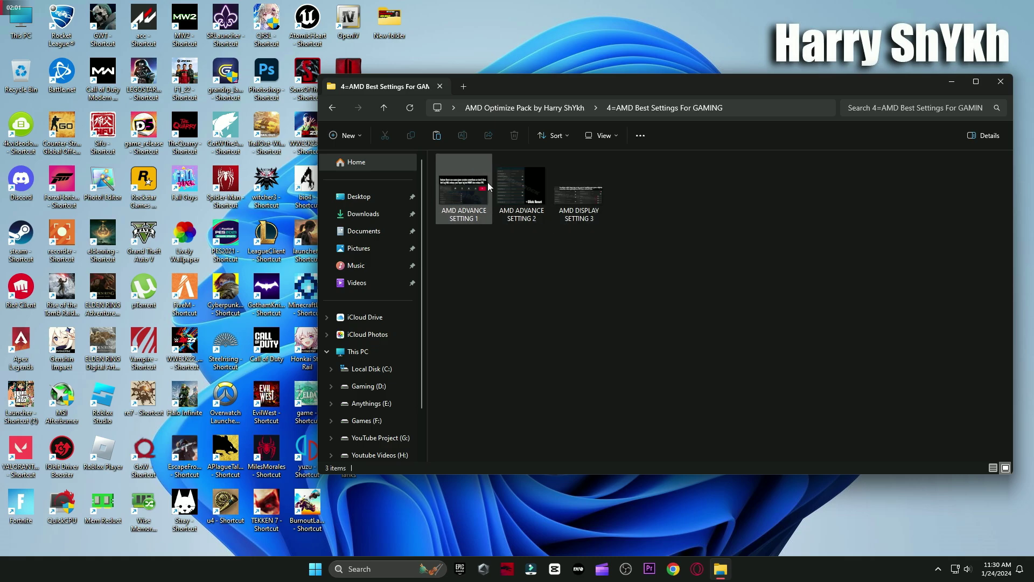
# View the three AMD setting reference images, from AMD ADVANCE SETTING 1 to AMD DISPLAY SETTING 3, and close the viewer and folder
pyautogui.click(454, 201)
pyautogui.doubleClick(454, 201)
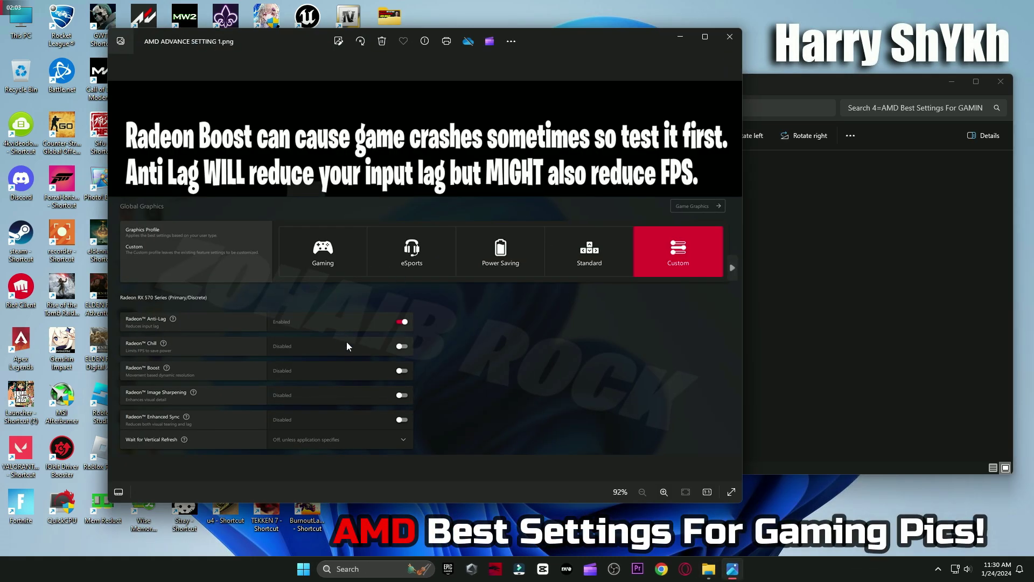
pyautogui.press('Right')
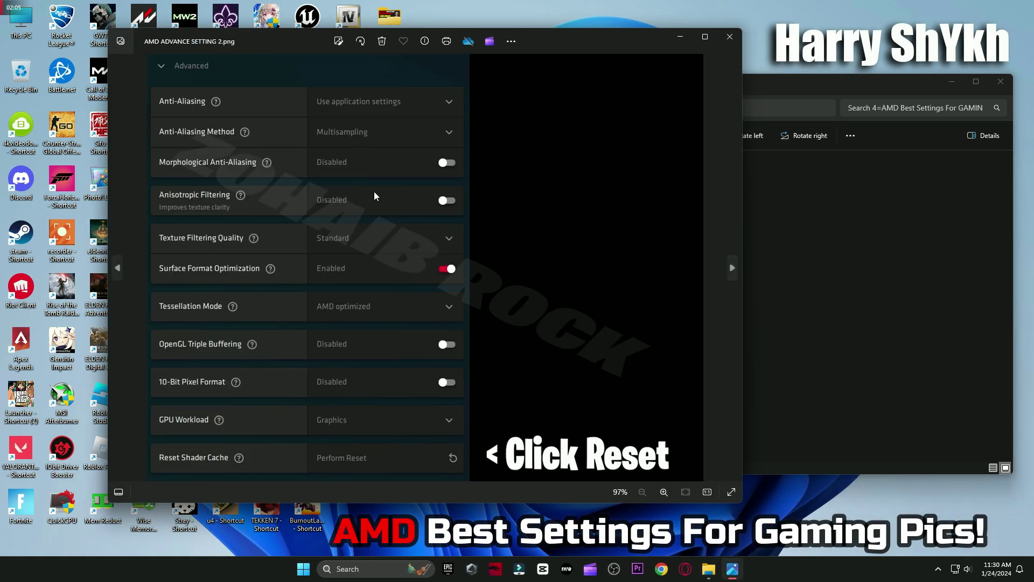
pyautogui.press('Right')
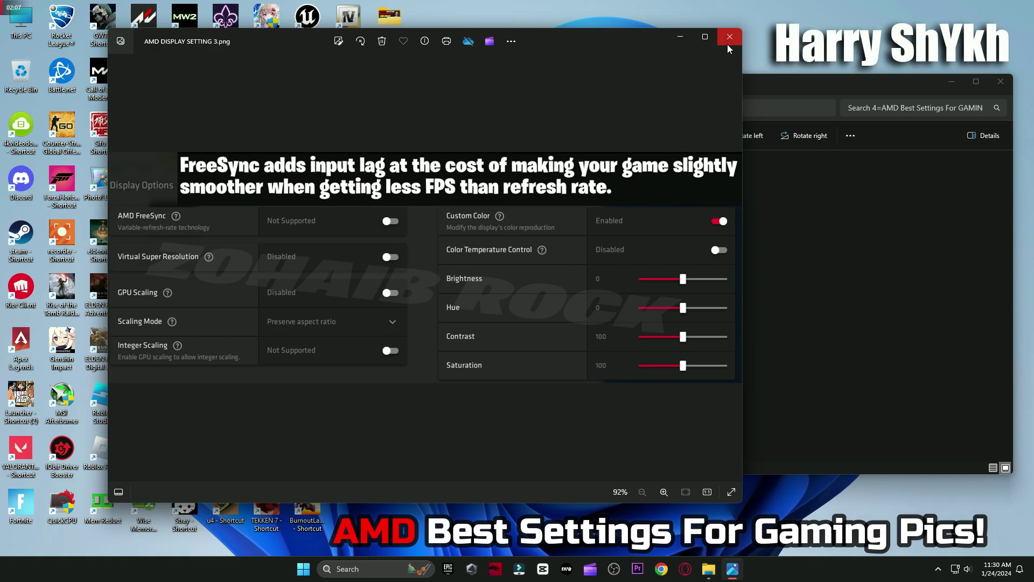
pyautogui.click(727, 45)
pyautogui.click(1000, 82)
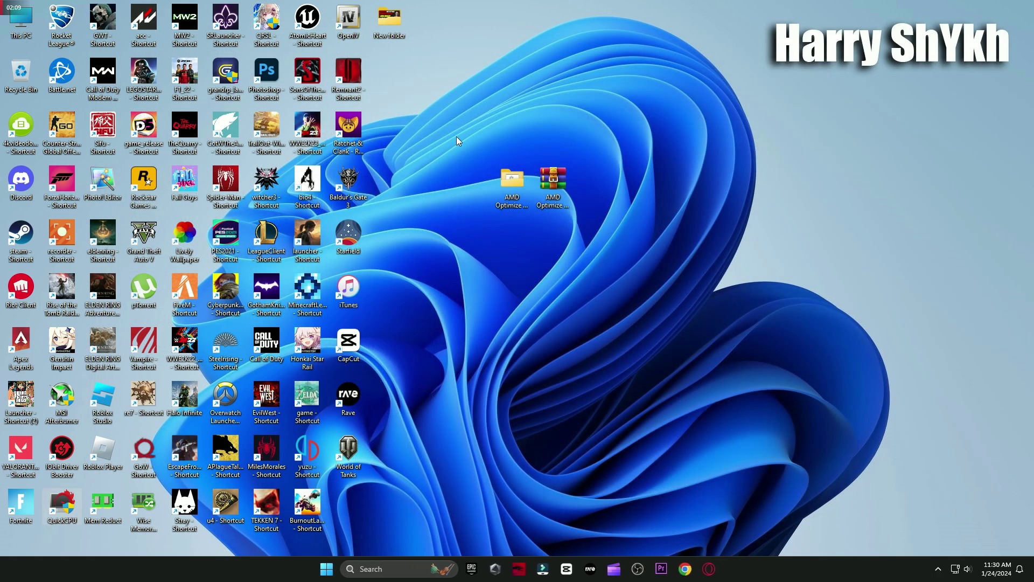
# Launch AMD Software: Adrenalin Edition from the desktop and look through its System settings
pyautogui.rightClick(456, 121)
pyautogui.click(541, 269)
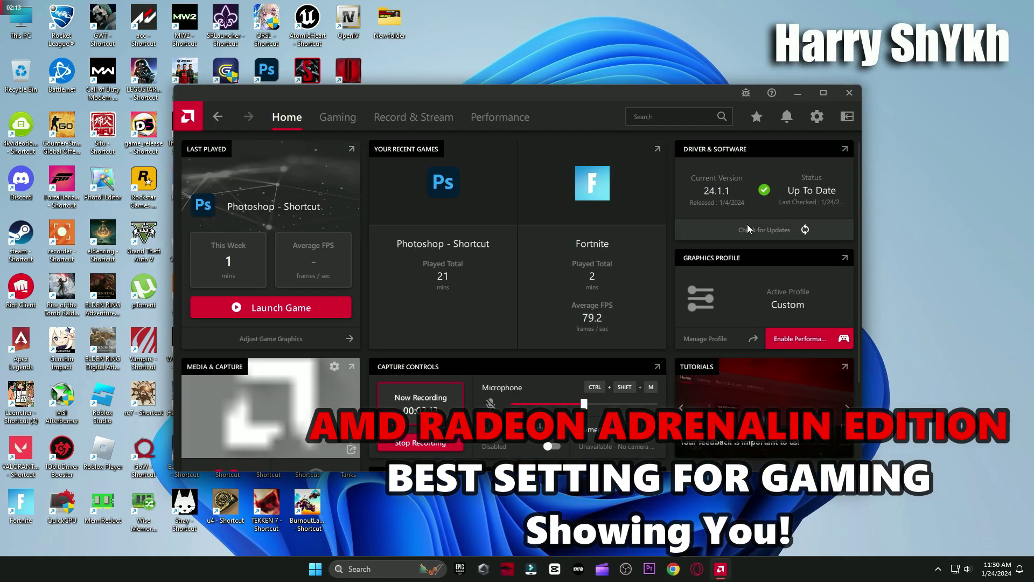
pyautogui.click(817, 116)
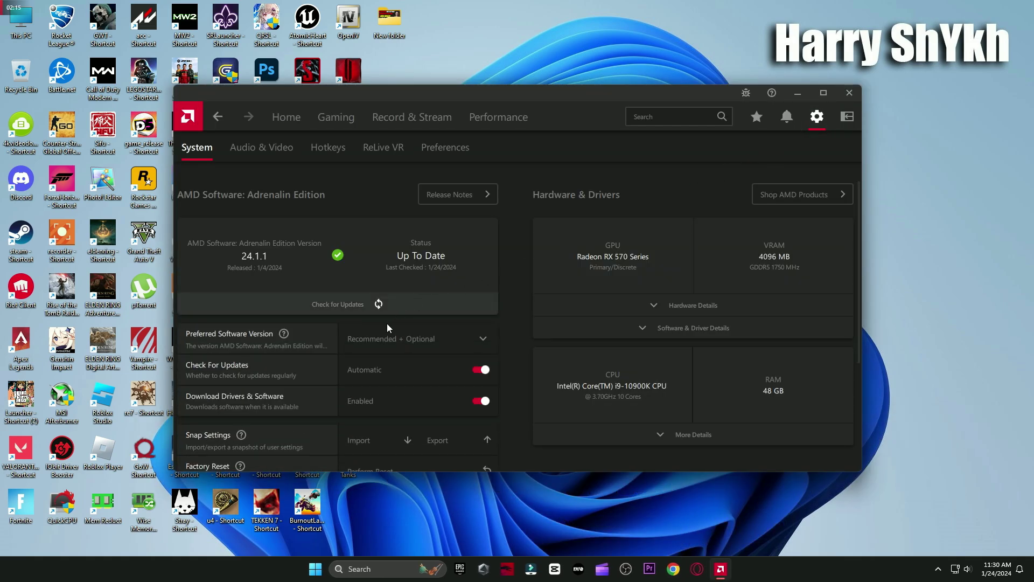
pyautogui.scroll(-5, 387, 380)
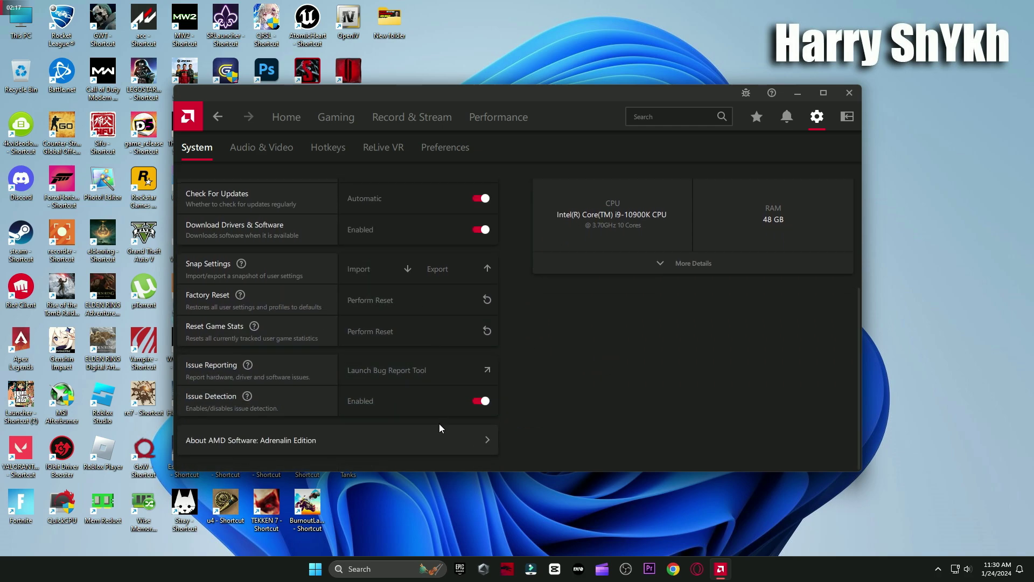
# Review the Audio & Video profile, the assigned hotkeys and the general preferences in the AMD software settings
pyautogui.click(272, 147)
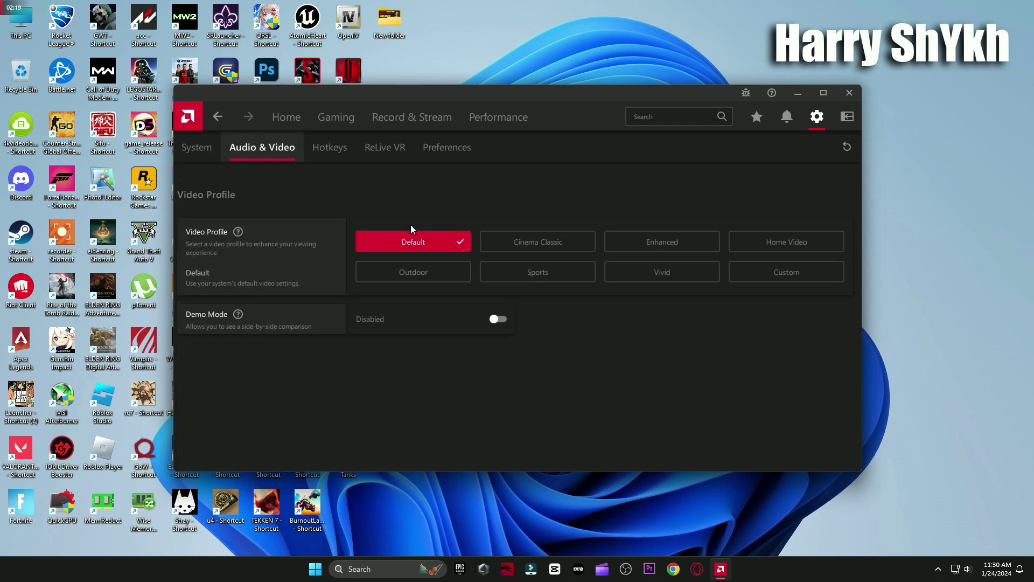
pyautogui.click(323, 154)
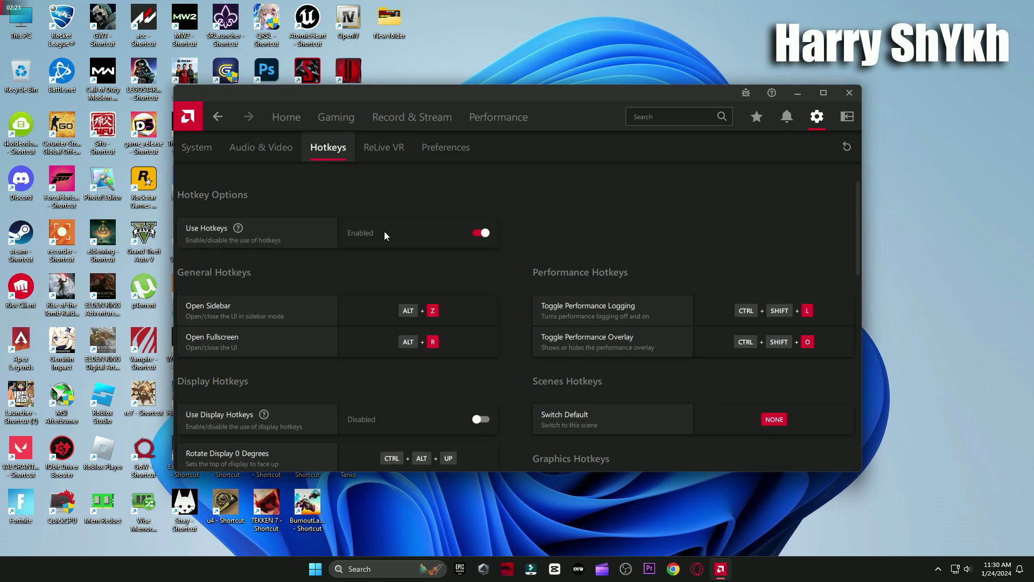
pyautogui.scroll(-10, 383, 233)
pyautogui.scroll(-4, 474, 282)
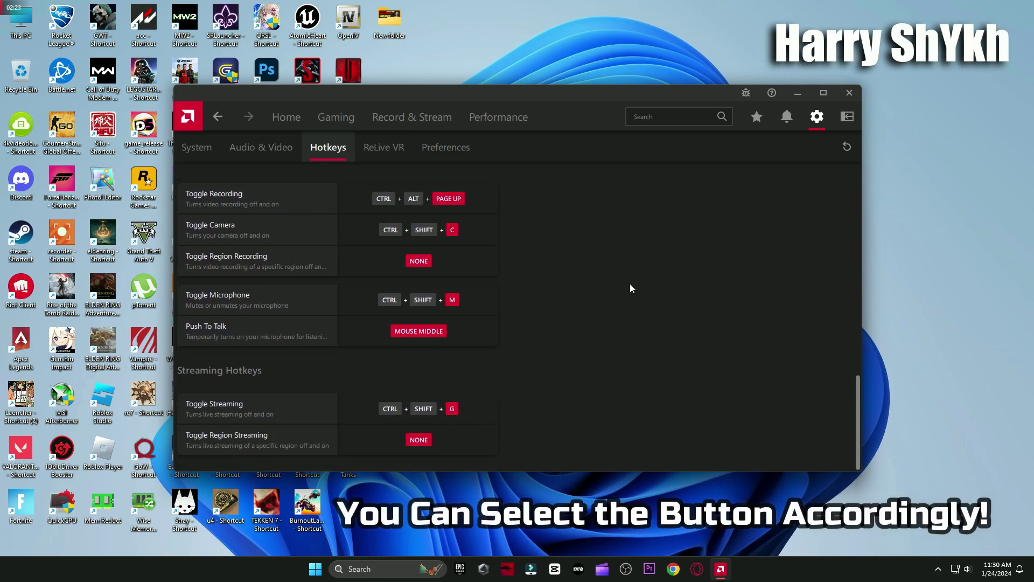
pyautogui.scroll(5, 619, 362)
pyautogui.scroll(5, 539, 324)
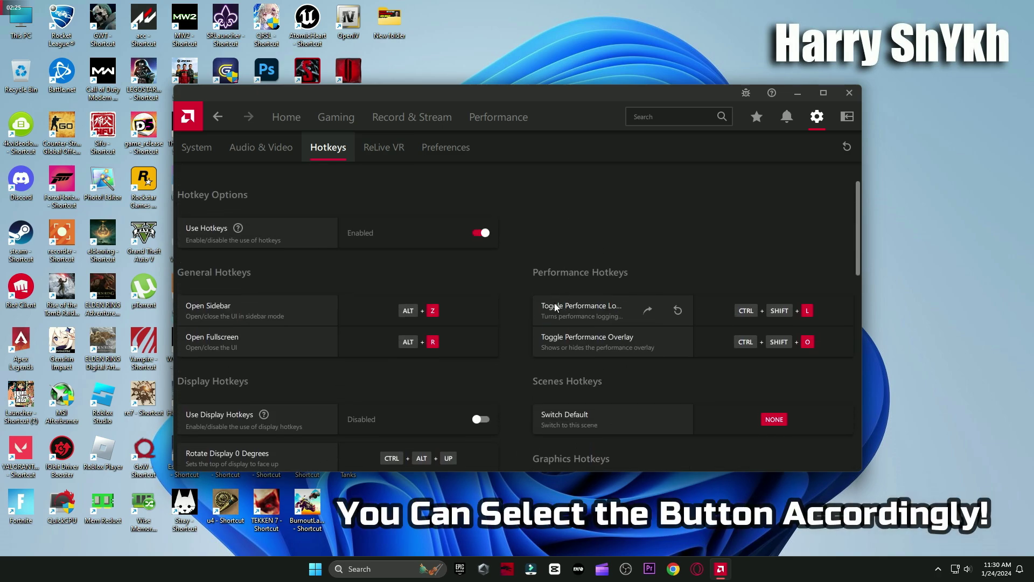
pyautogui.click(436, 154)
pyautogui.scroll(-4, 444, 318)
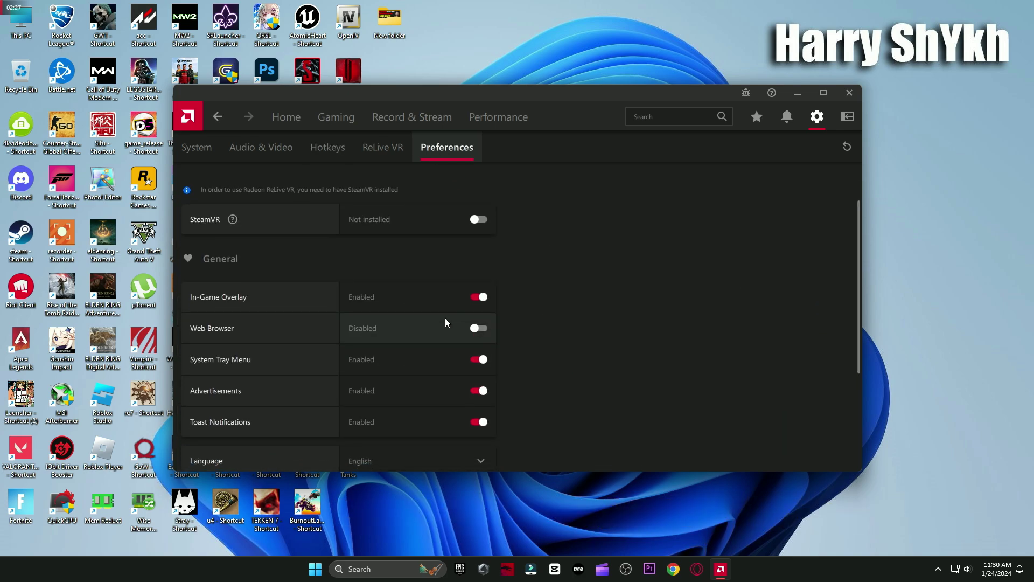
pyautogui.scroll(5, 544, 366)
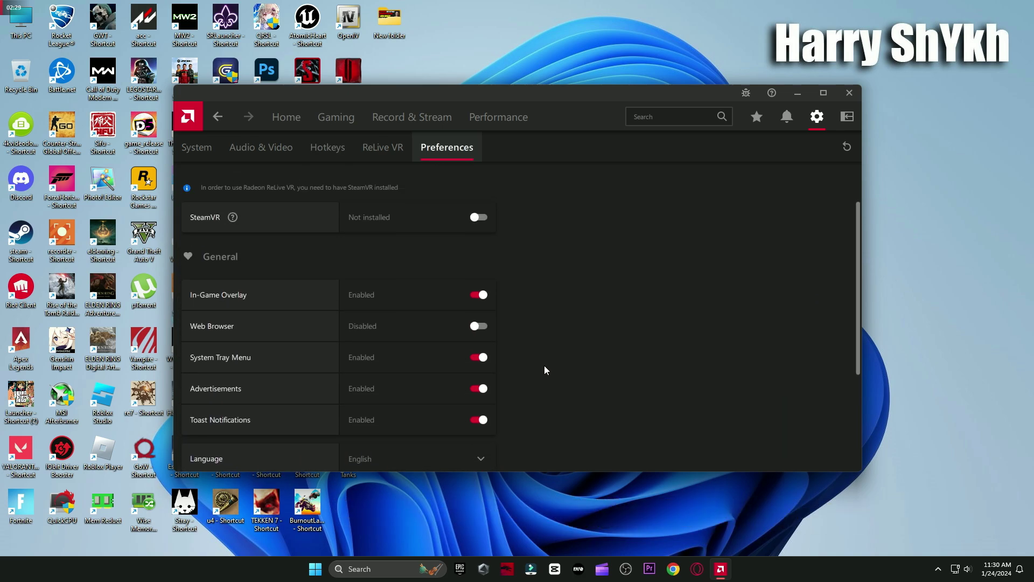
# In the global gaming graphics settings, set Wait for Vertical Refresh to "Off, unless application specifies"
pyautogui.click(347, 118)
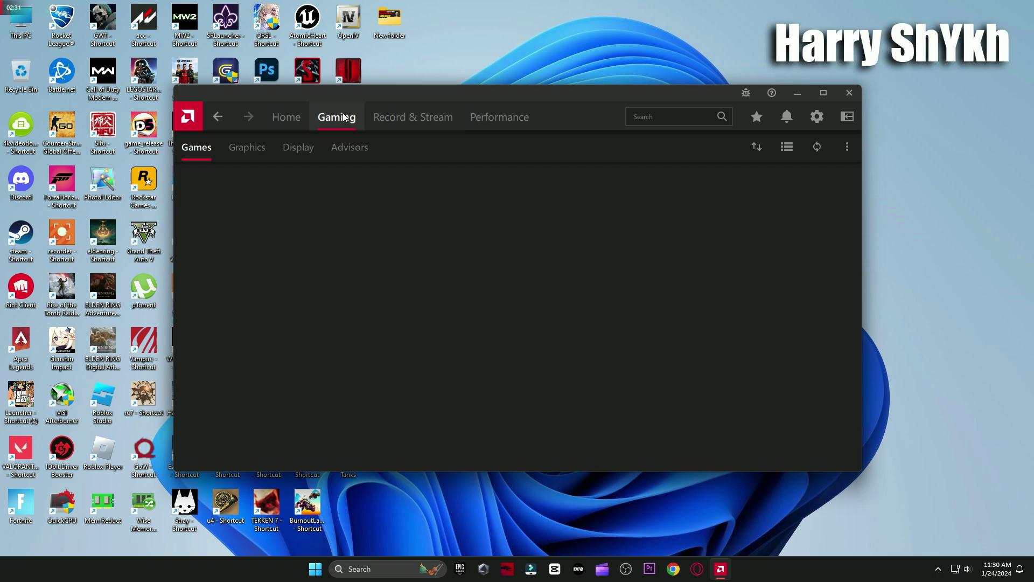
pyautogui.click(248, 151)
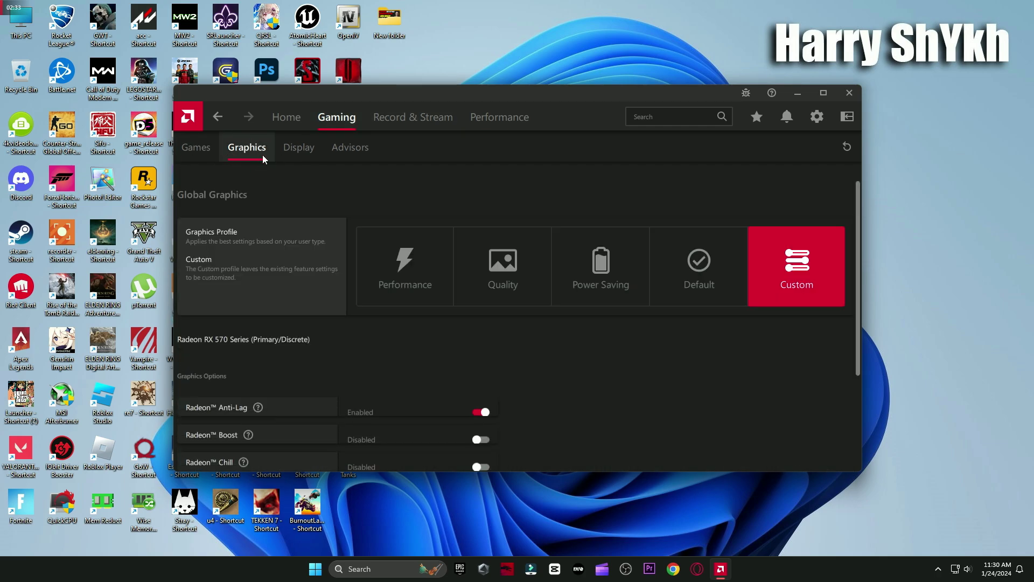
pyautogui.scroll(-3, 332, 248)
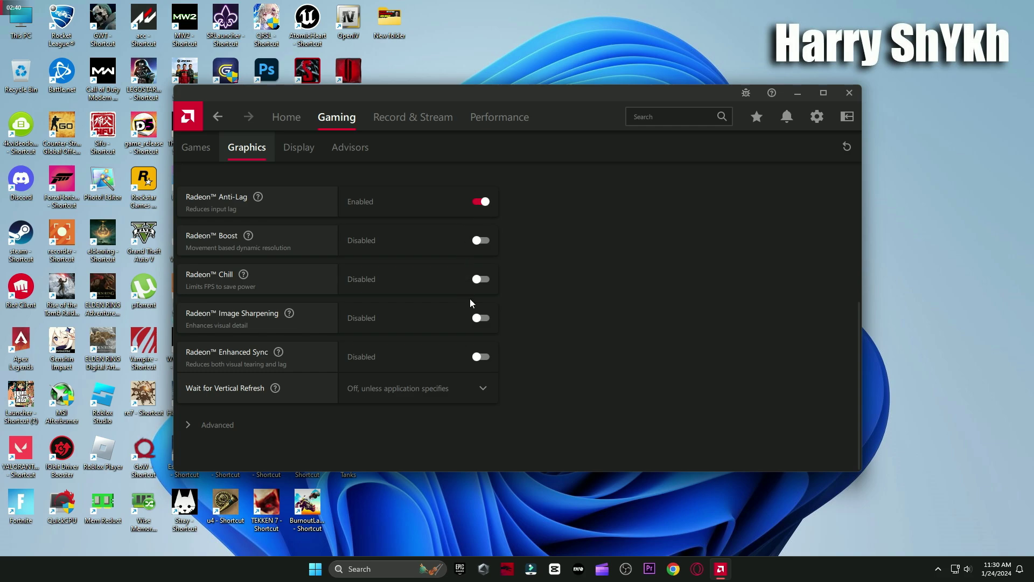
pyautogui.click(399, 388)
pyautogui.click(415, 406)
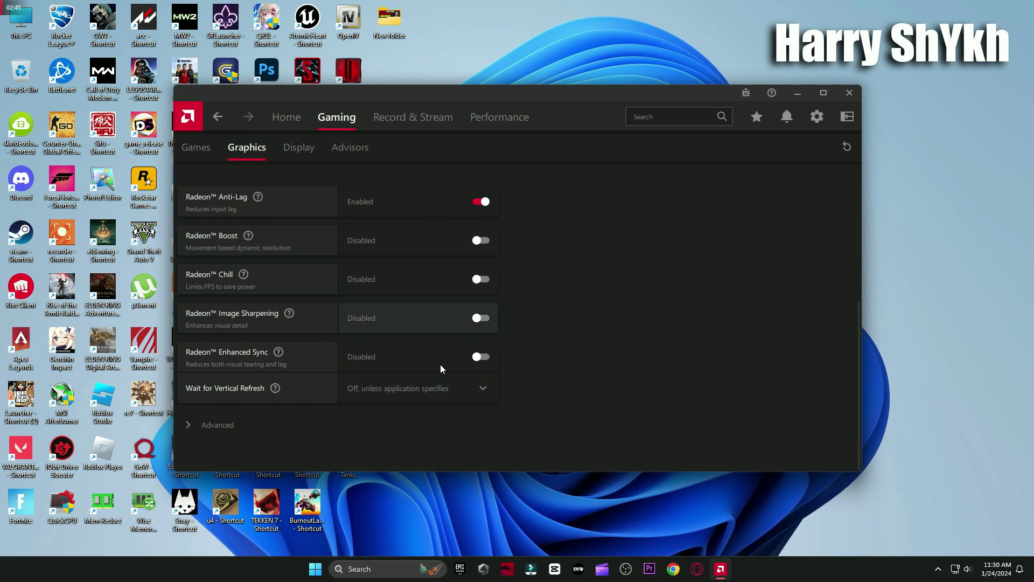
# Expand the advanced graphics settings, set Texture Filtering Quality to Performance and check the remaining options down to Reset Shader Cache
pyautogui.click(227, 426)
pyautogui.scroll(-6, 492, 329)
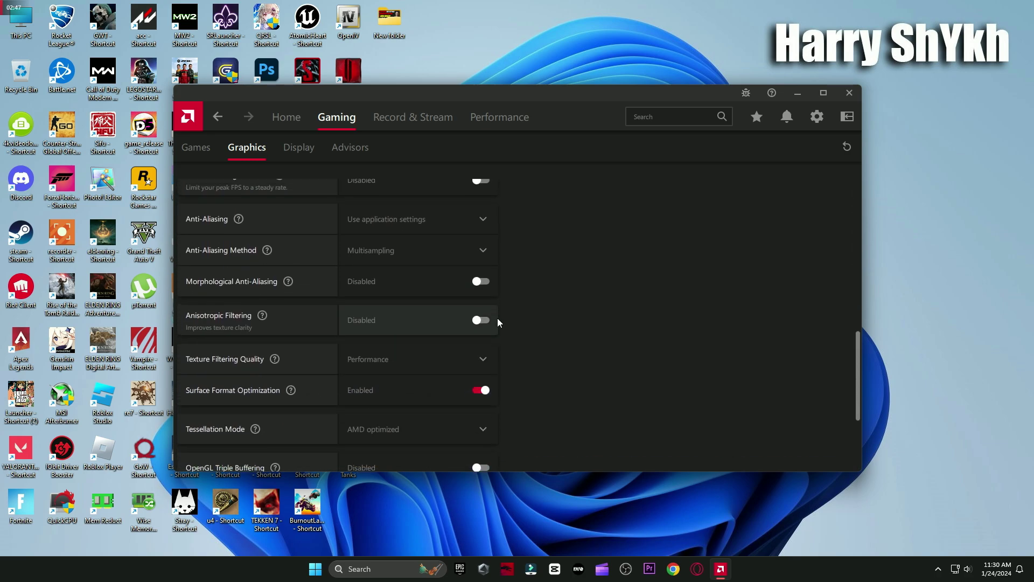
pyautogui.scroll(1, 227, 220)
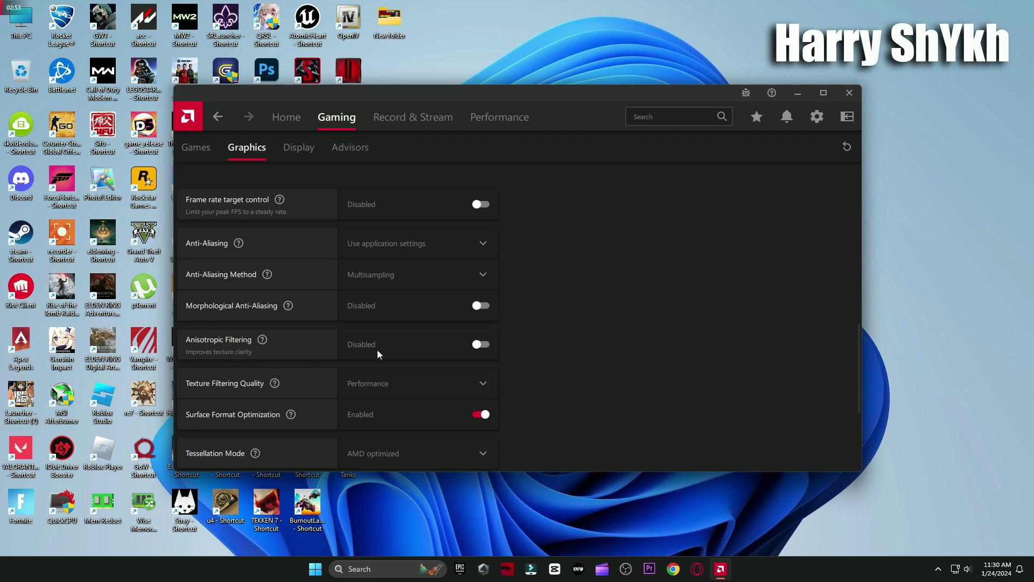
pyautogui.click(369, 388)
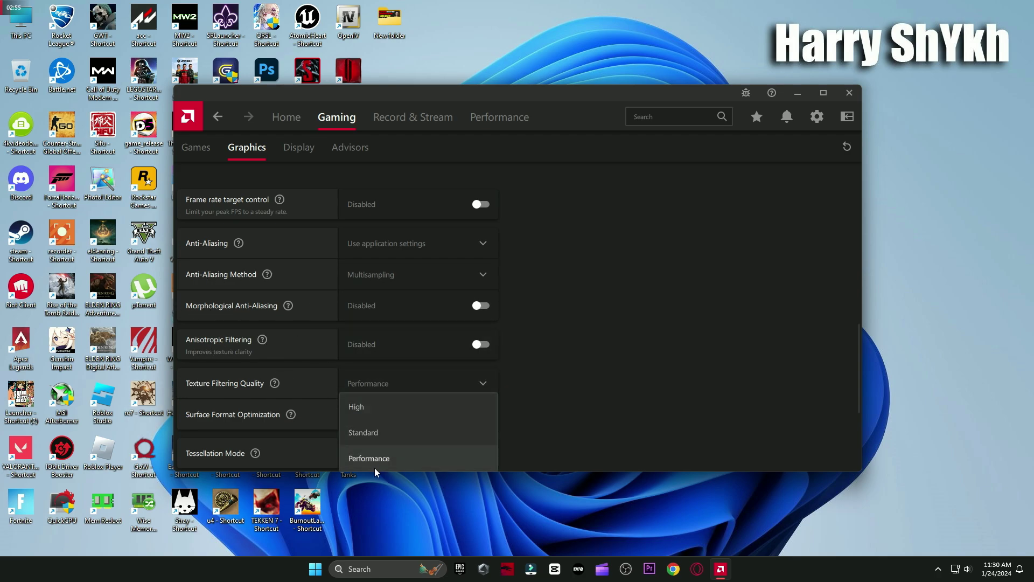
pyautogui.click(377, 457)
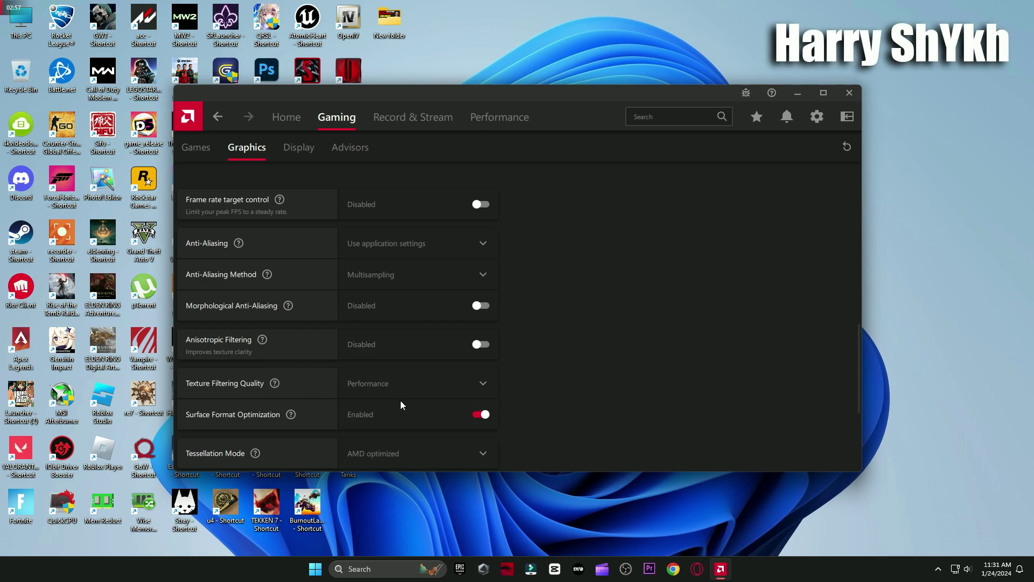
pyautogui.scroll(-2, 399, 403)
pyautogui.scroll(-3, 390, 439)
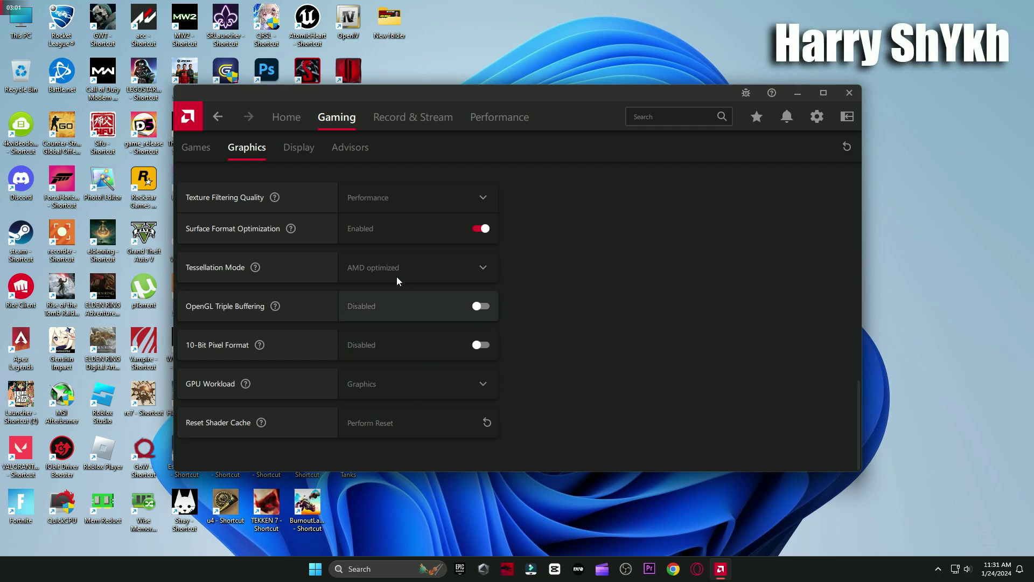
# Review the gaming Display options and the Record, Live Stream and Scene Editor pages, including the available streaming accounts
pyautogui.click(298, 147)
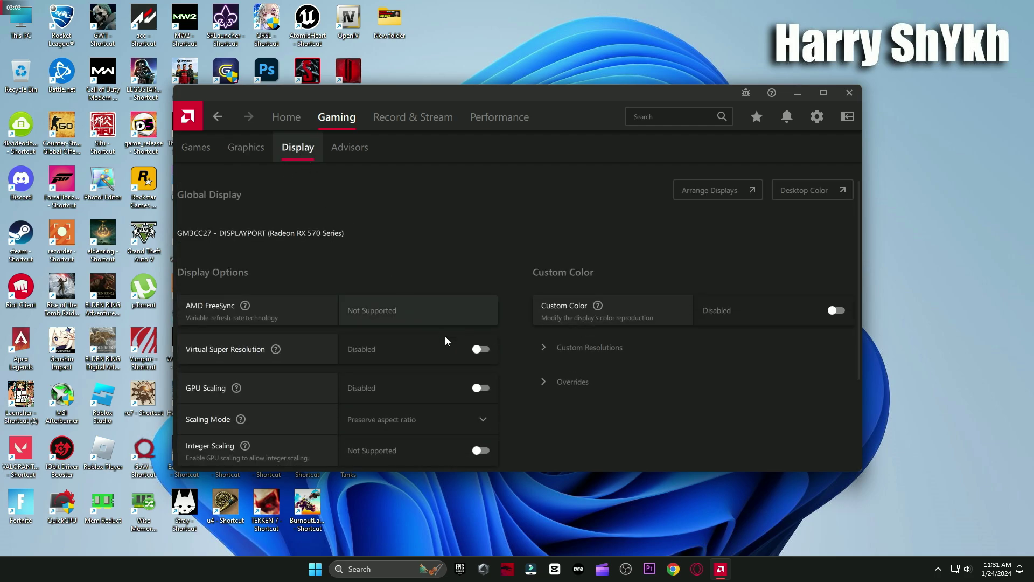
pyautogui.scroll(-3, 447, 368)
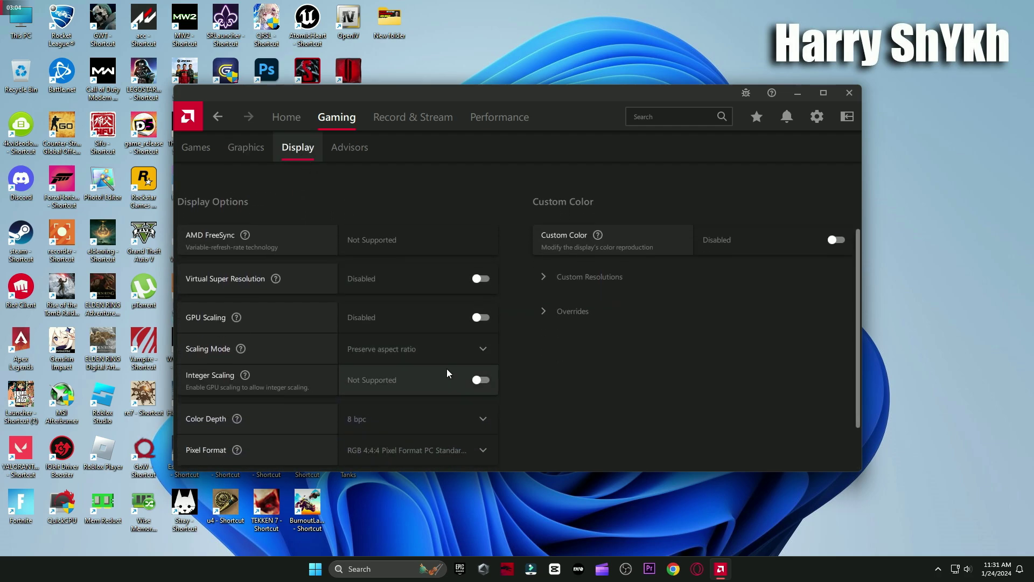
pyautogui.click(358, 152)
pyautogui.click(407, 120)
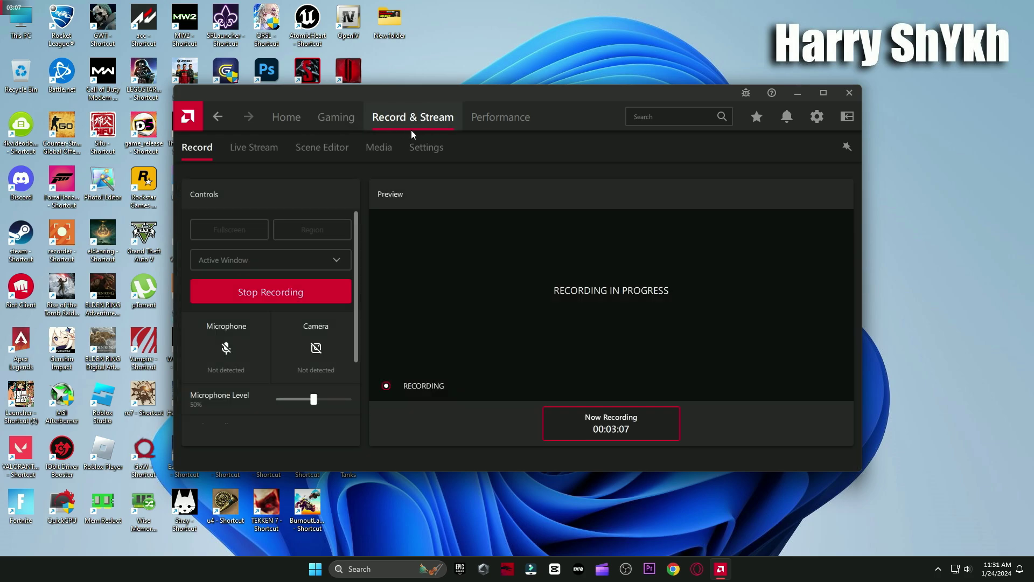
pyautogui.click(254, 148)
pyautogui.click(236, 229)
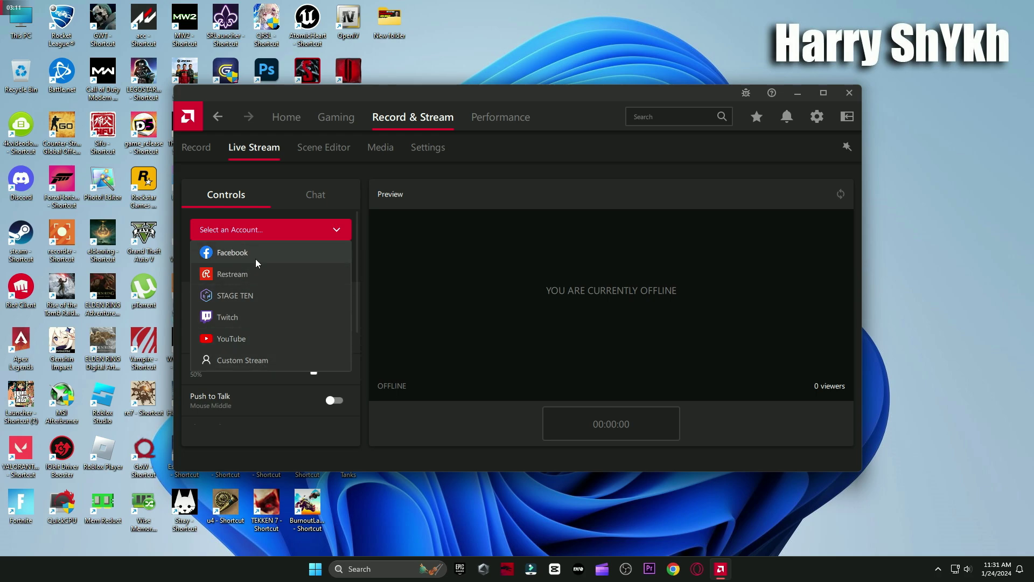
pyautogui.click(324, 147)
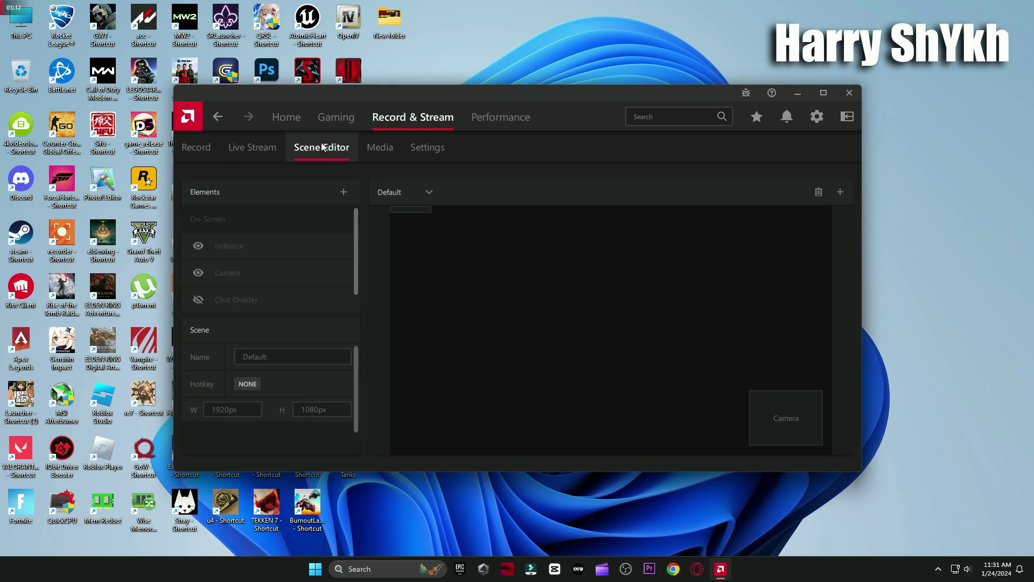
# Turn off Record Microphone in the Record & Stream settings and review the recording and live streaming options
pyautogui.click(424, 149)
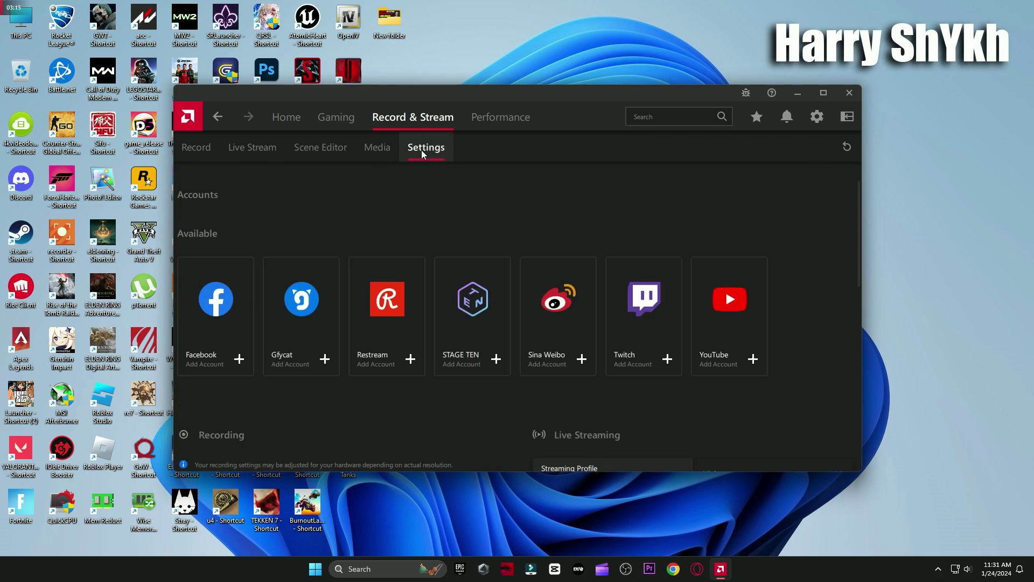
pyautogui.scroll(-5, 386, 293)
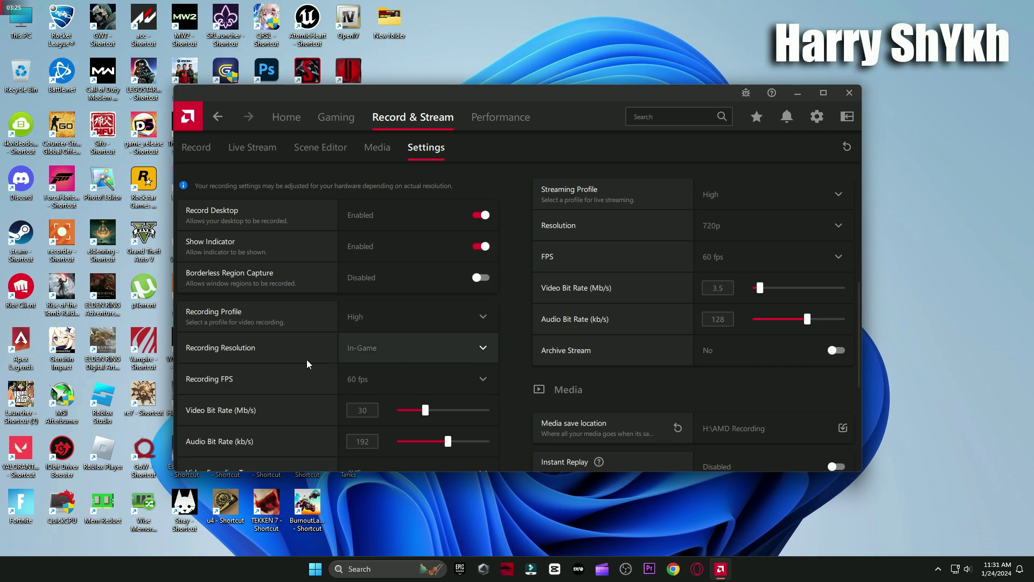
pyautogui.scroll(-4, 429, 351)
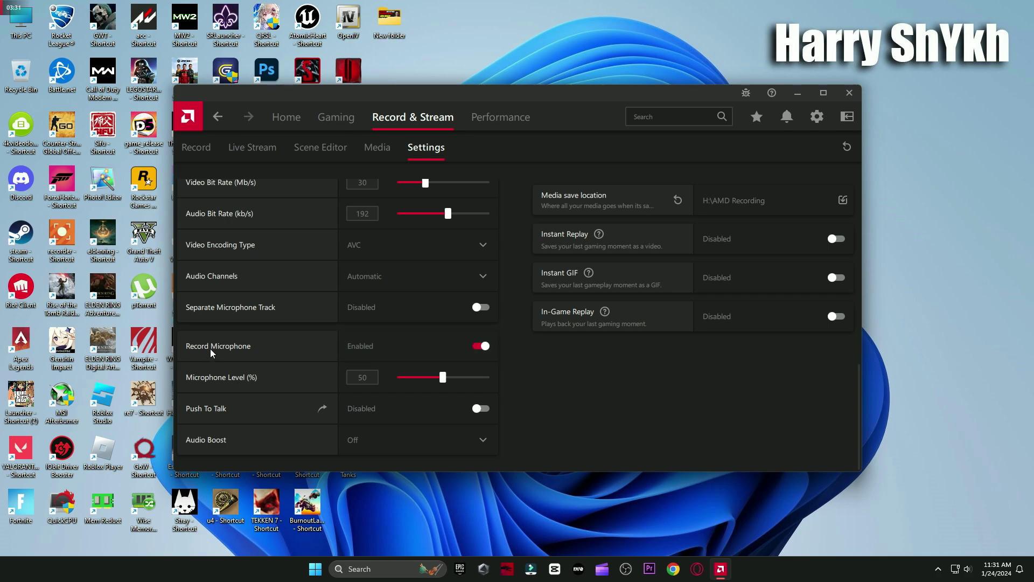
pyautogui.click(445, 345)
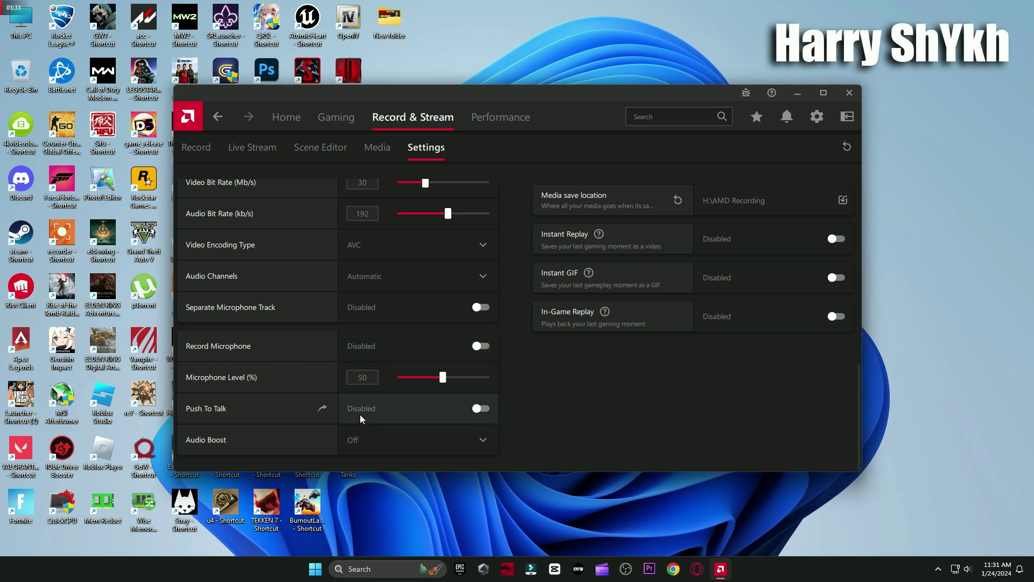
pyautogui.scroll(10, 538, 380)
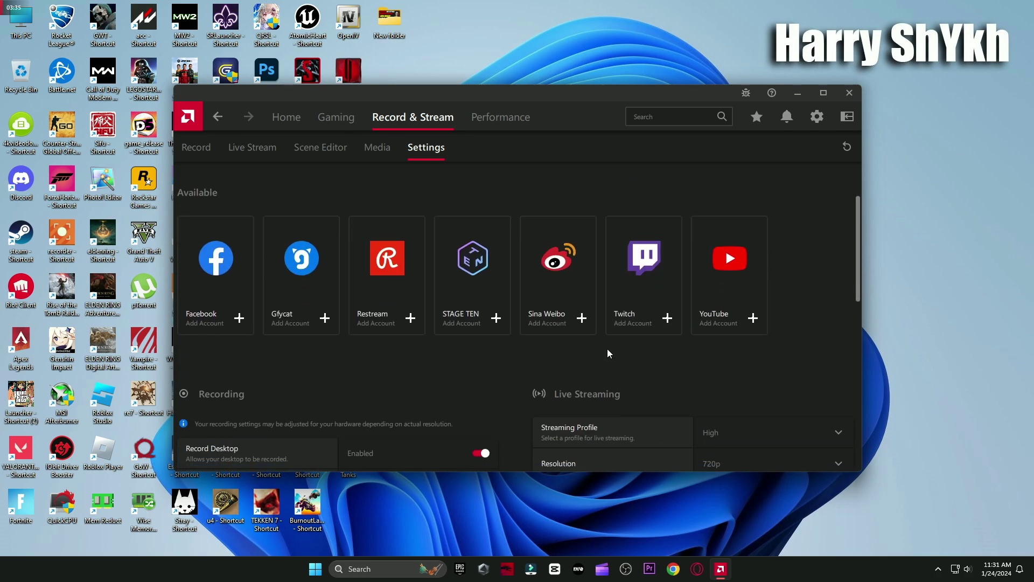
pyautogui.scroll(-1, 680, 345)
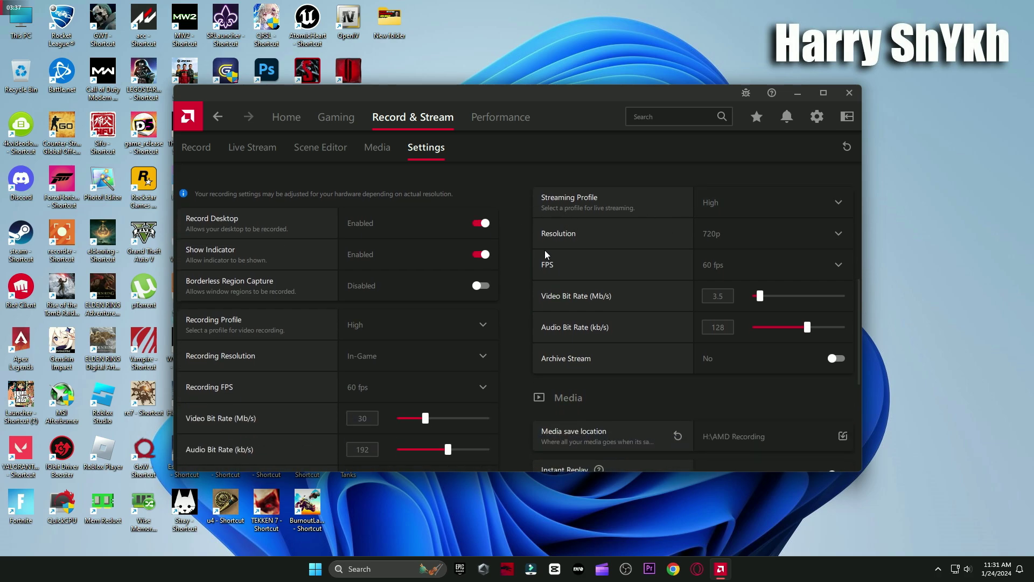
# Check the streaming resolution choices and select H:\AMD Recording as the media save location
pyautogui.click(745, 239)
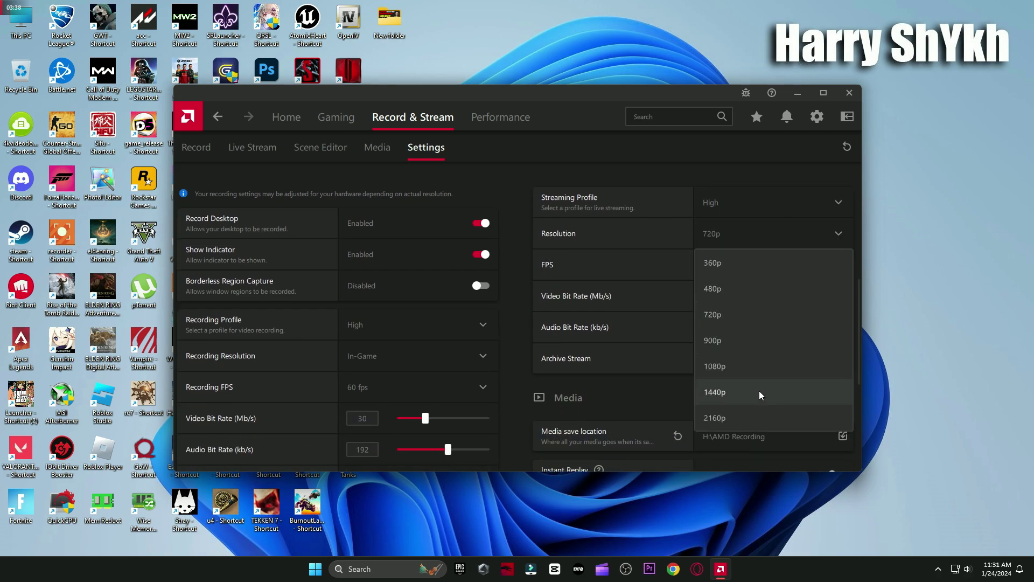
pyautogui.click(684, 171)
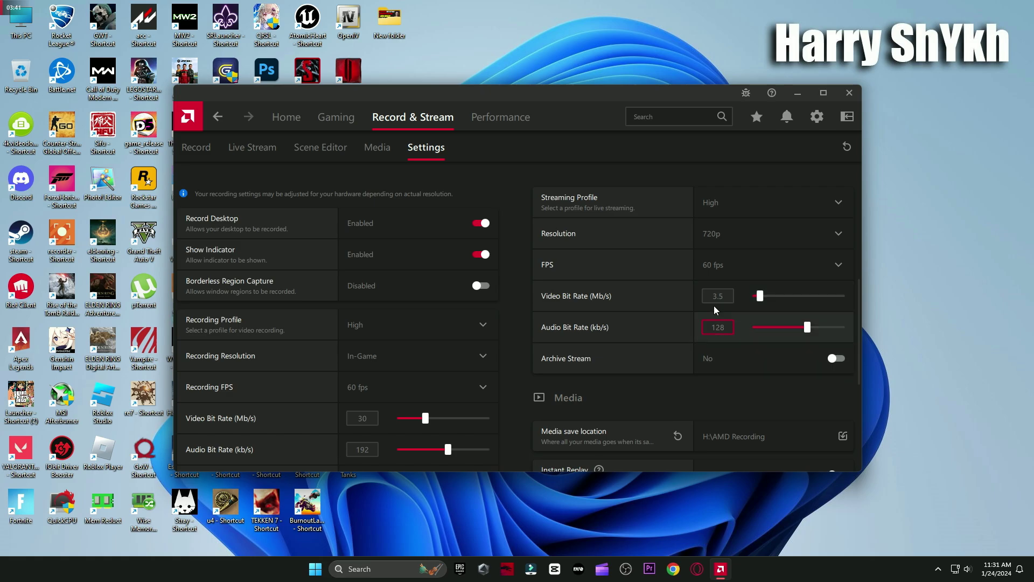
pyautogui.scroll(-1, 697, 339)
pyautogui.scroll(-1, 697, 343)
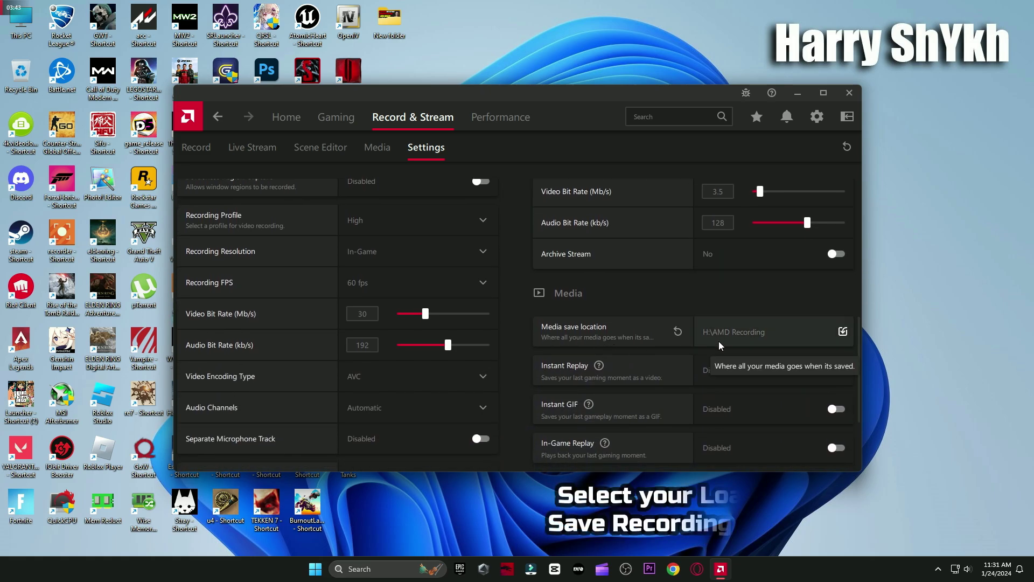
pyautogui.click(743, 333)
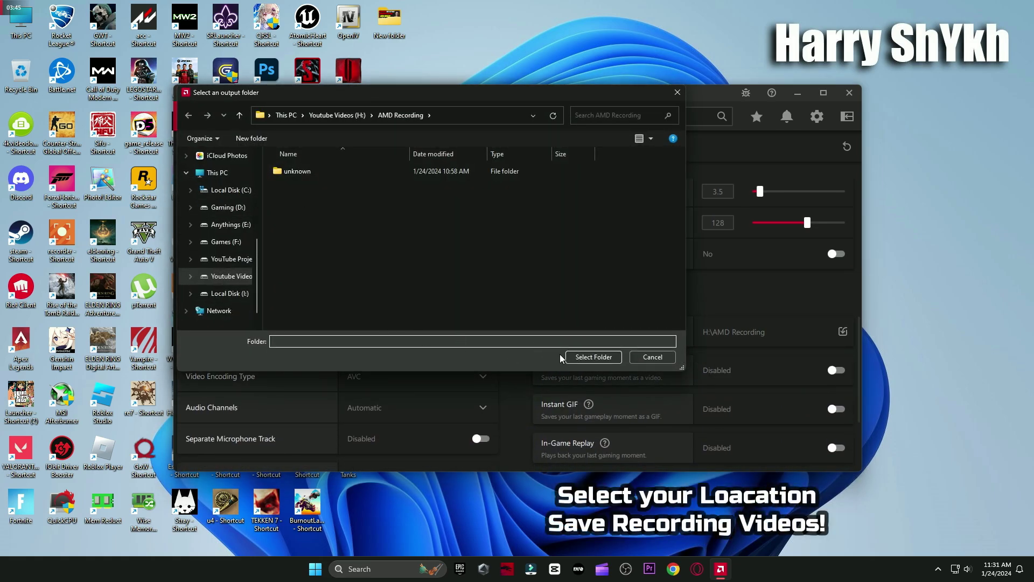
pyautogui.click(593, 356)
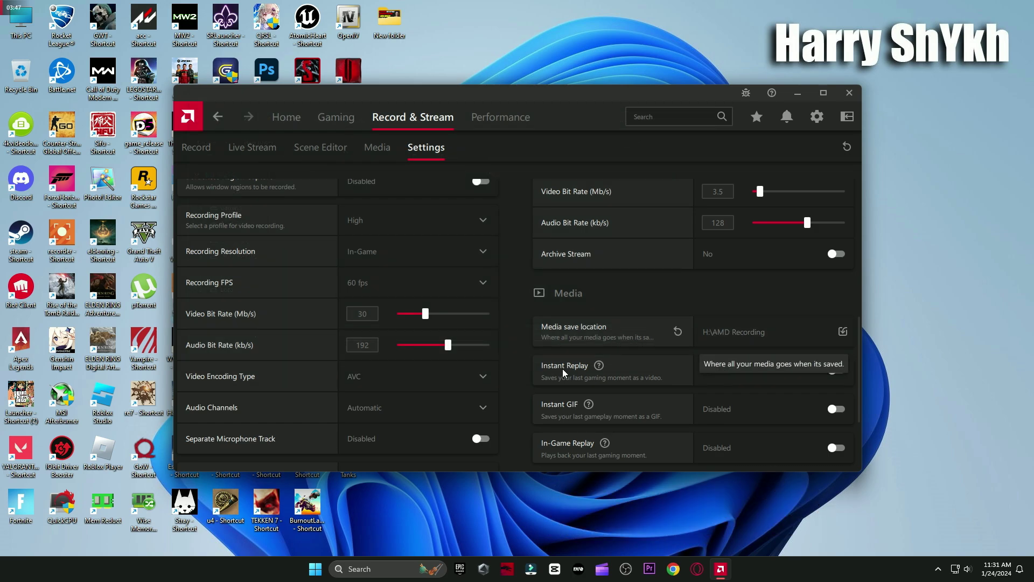
# Try Instant Replay with a duration of 60 seconds and turn it off again
pyautogui.click(711, 371)
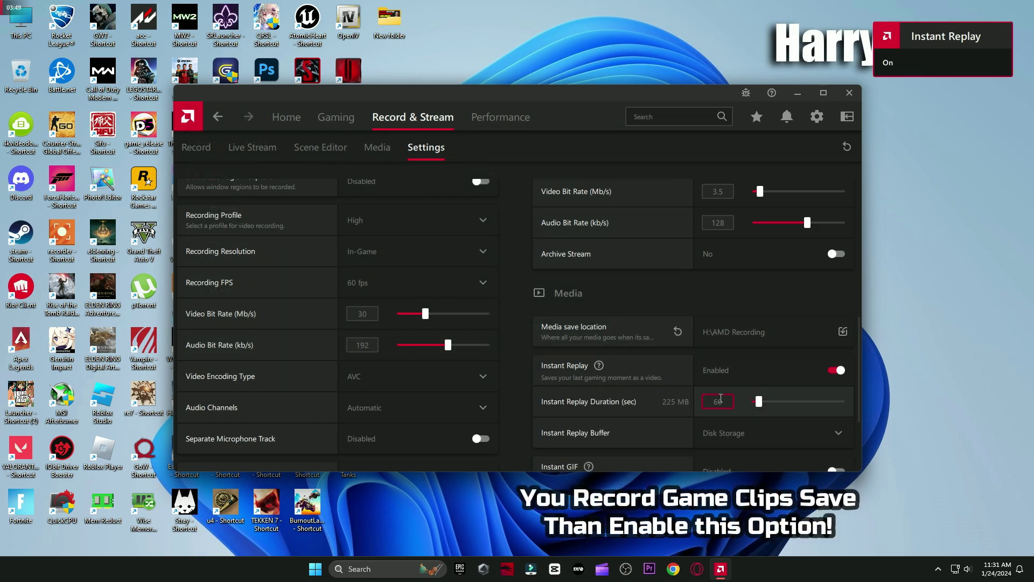
pyautogui.moveTo(769, 405)
pyautogui.mouseDown()
pyautogui.moveTo(777, 409)
pyautogui.moveTo(759, 402)
pyautogui.mouseUp()
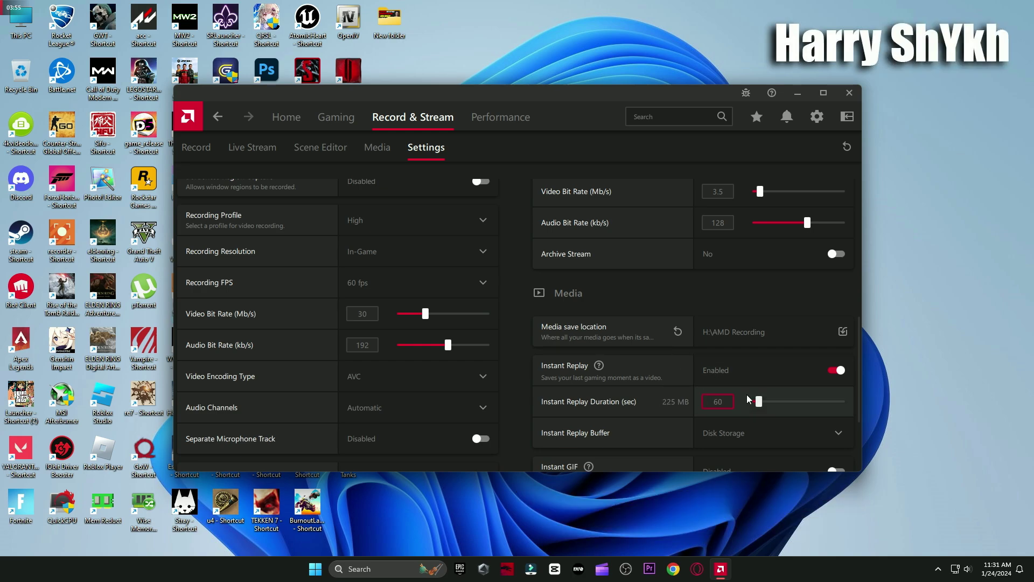
pyautogui.click(768, 373)
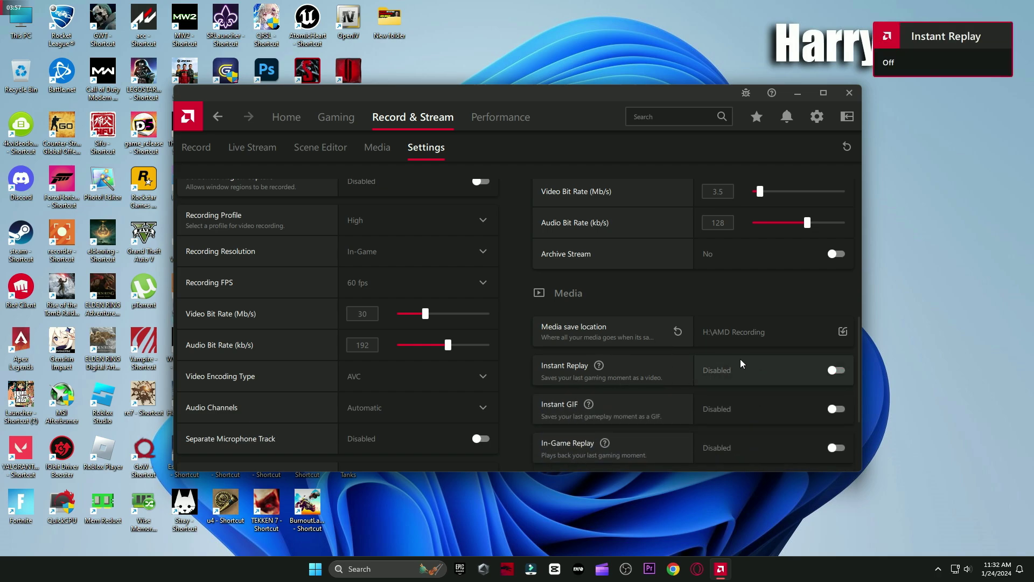
pyautogui.scroll(-1, 740, 359)
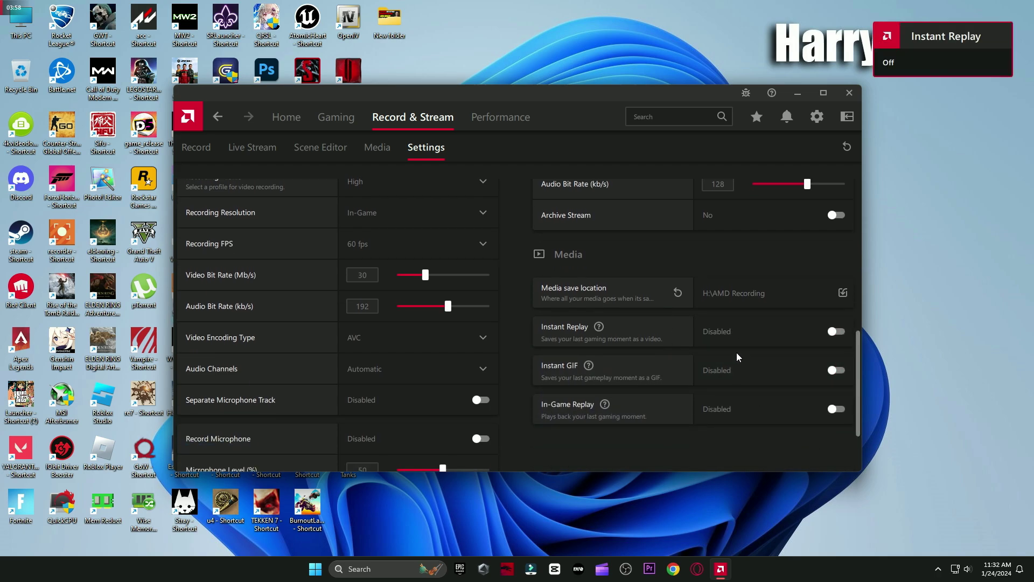
# Open the overlay options in the Performance metrics and enable Show Metrics Overlay
pyautogui.click(501, 117)
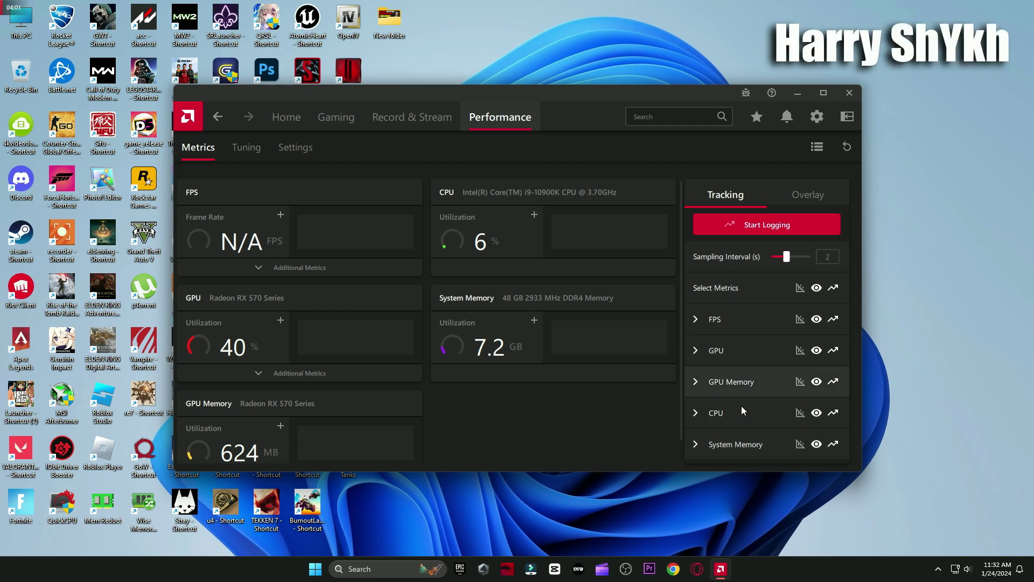
pyautogui.click(798, 199)
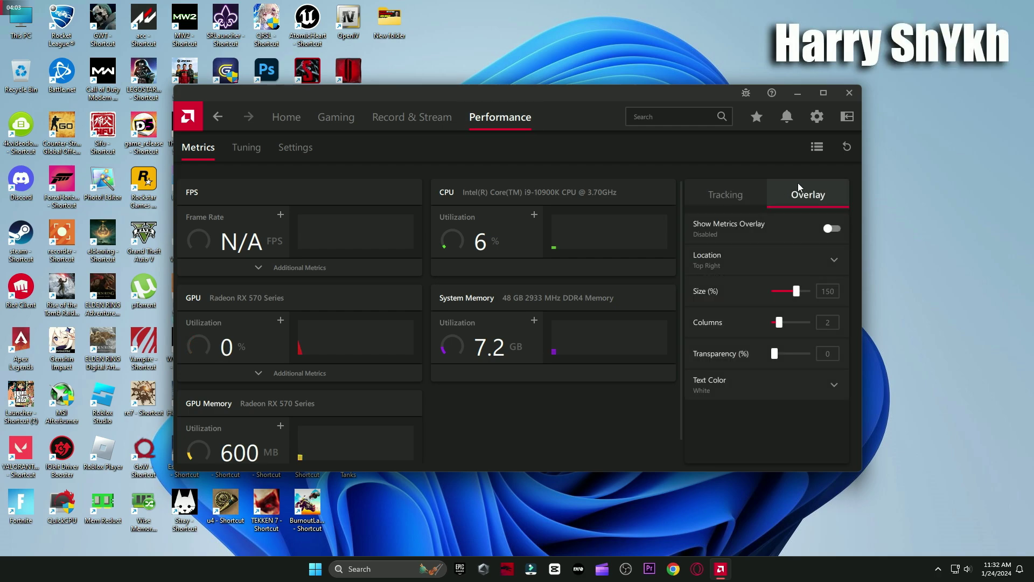
pyautogui.click(832, 229)
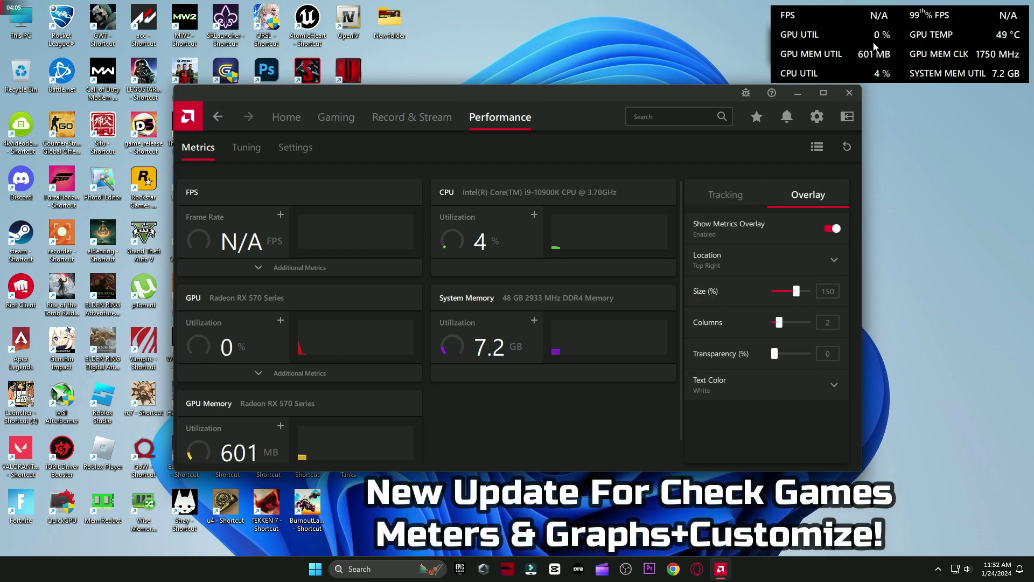
# Try the metrics overlay at Top Left, then return it to Top Right with the size at 150%
pyautogui.click(773, 260)
pyautogui.click(759, 309)
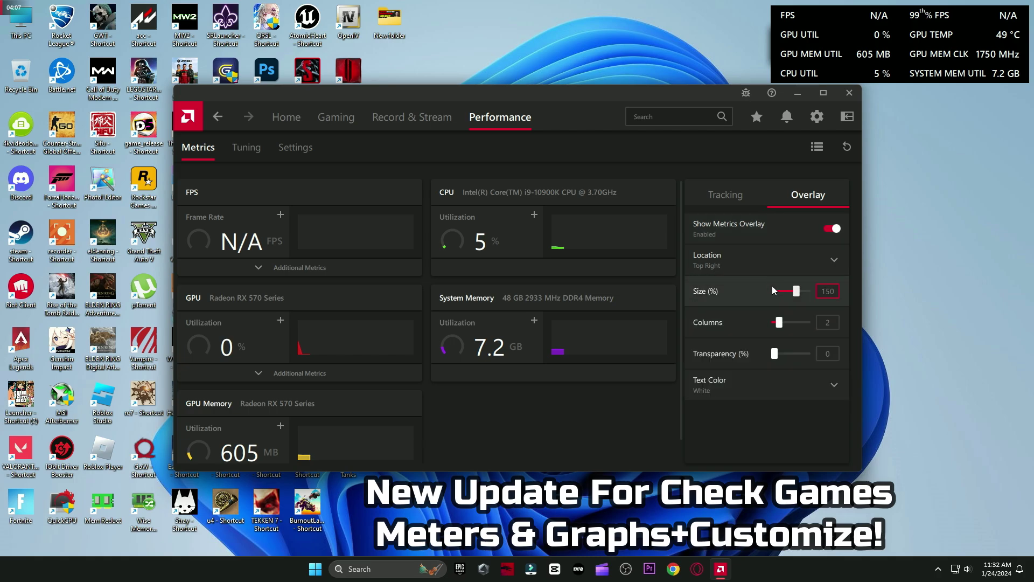
pyautogui.click(760, 257)
pyautogui.click(746, 285)
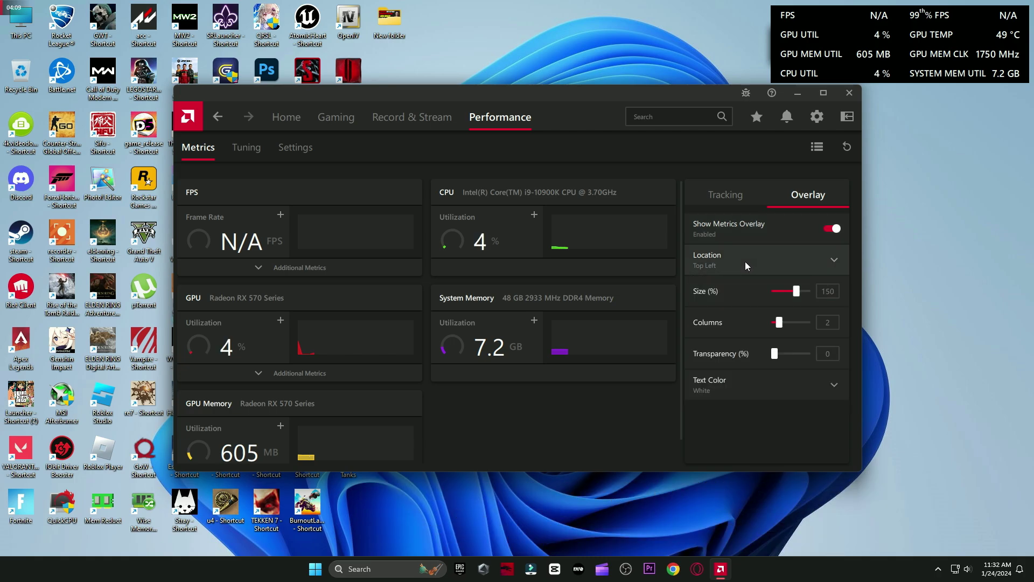
pyautogui.click(744, 261)
pyautogui.click(740, 308)
pyautogui.moveTo(788, 293); pyautogui.dragTo(804, 296)
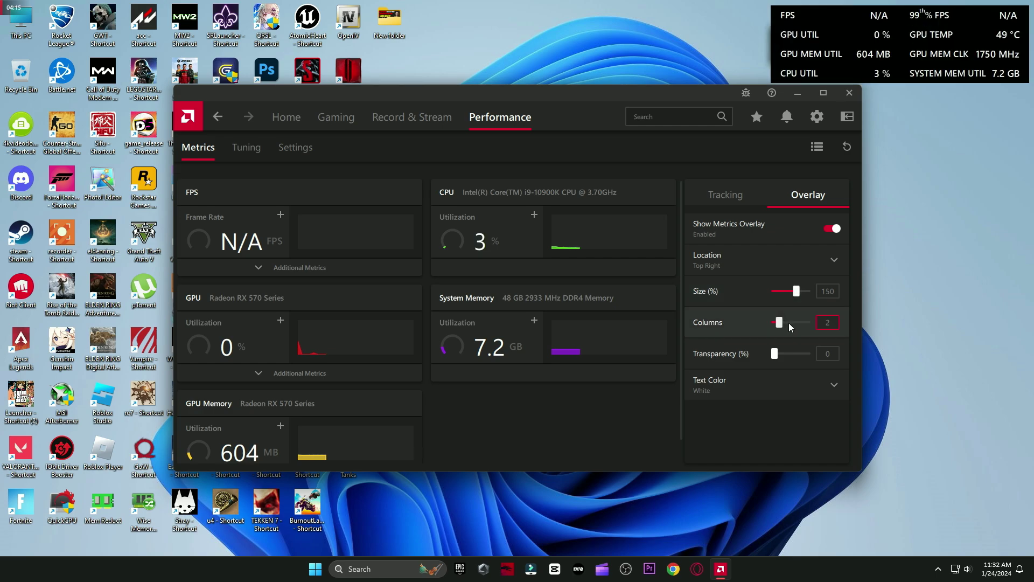
# Set the metrics overlay to 1 column and try Magenta text before returning the text color to White
pyautogui.moveTo(779, 322); pyautogui.dragTo(788, 322)
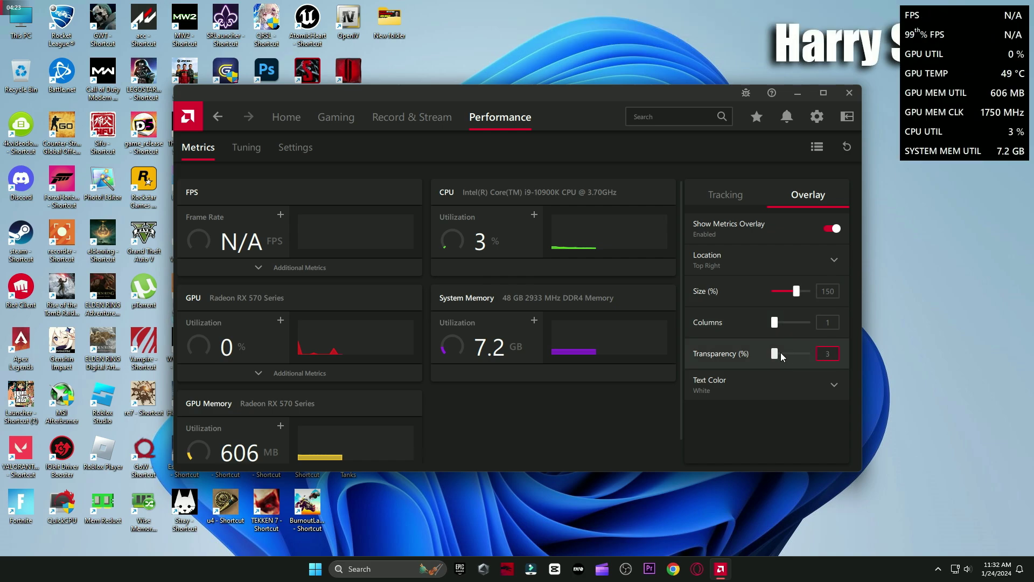
pyautogui.click(733, 385)
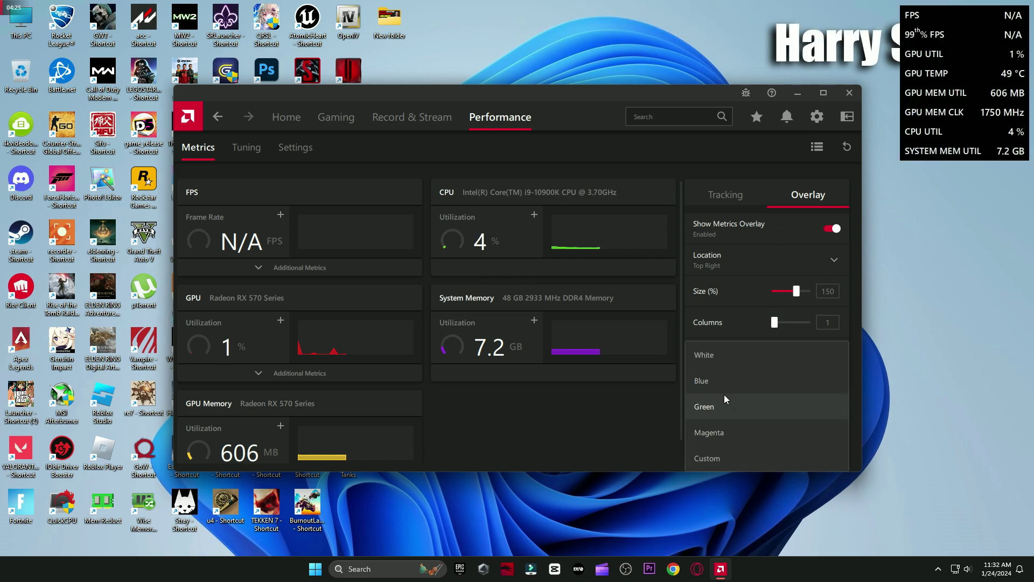
pyautogui.click(738, 431)
pyautogui.click(777, 386)
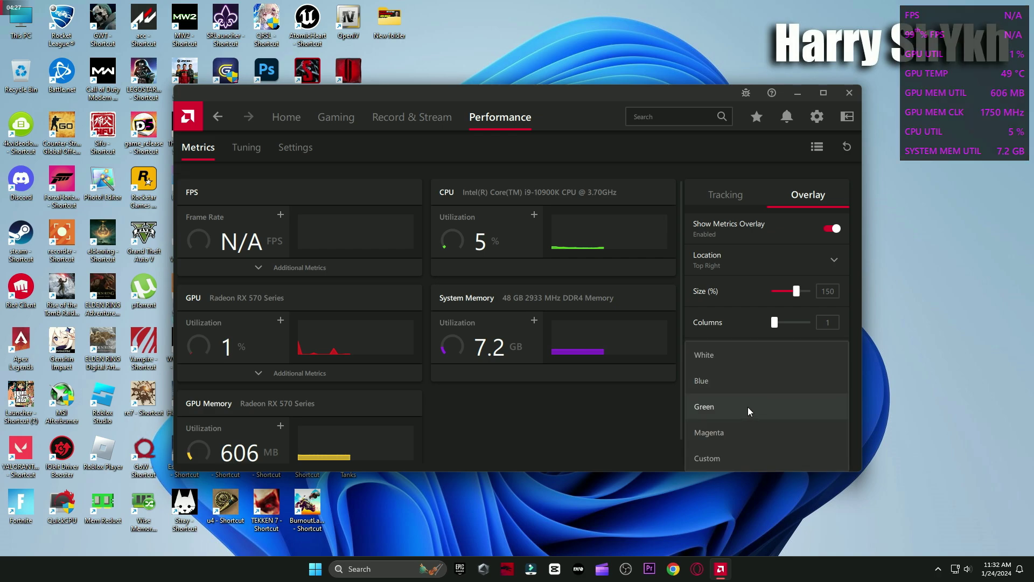
pyautogui.click(727, 360)
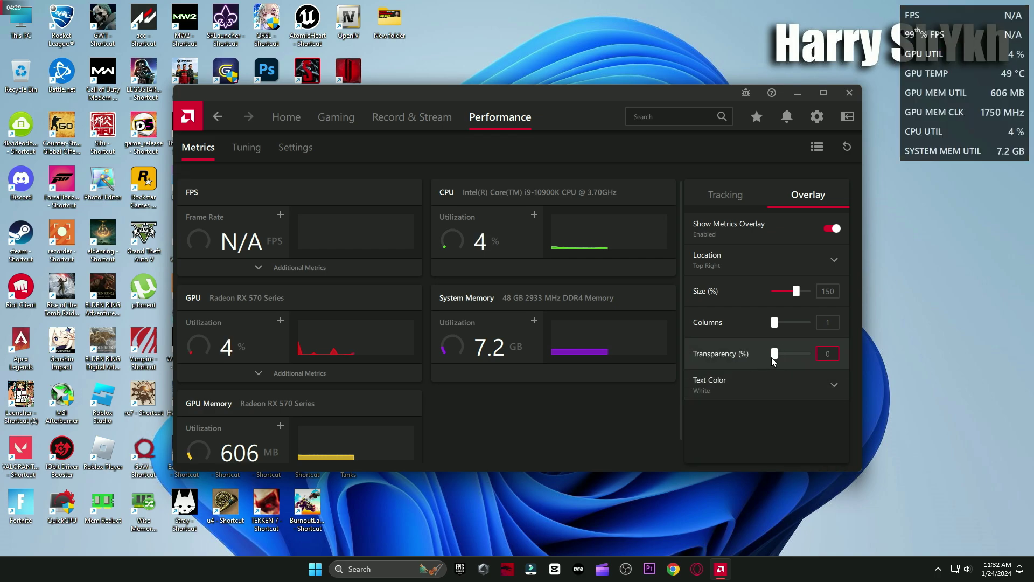
# Turn off the metrics overlay and review the GPU tuning and performance settings, including the overlay's video output option
pyautogui.click(831, 230)
pyautogui.click(257, 151)
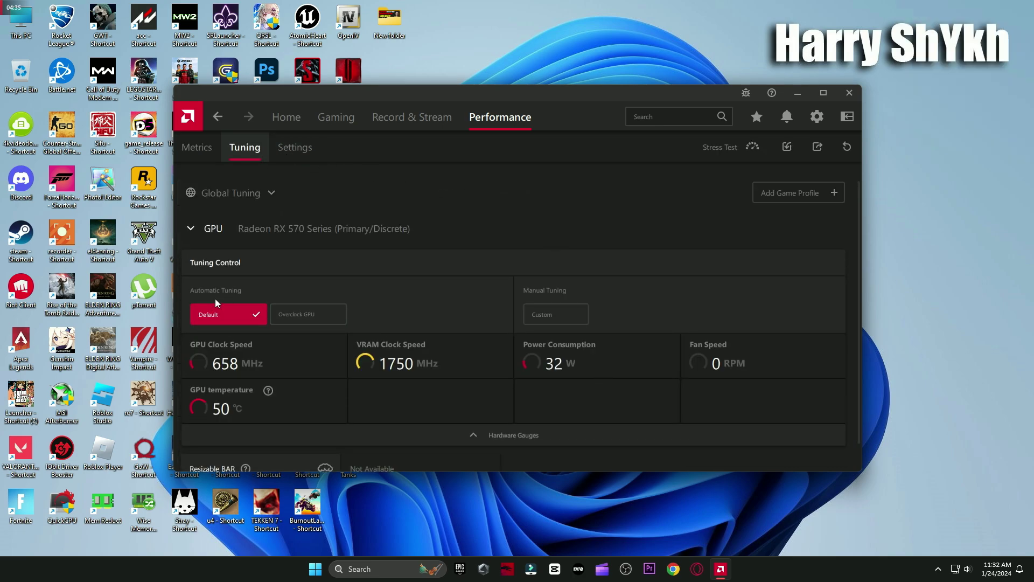
pyautogui.click(295, 147)
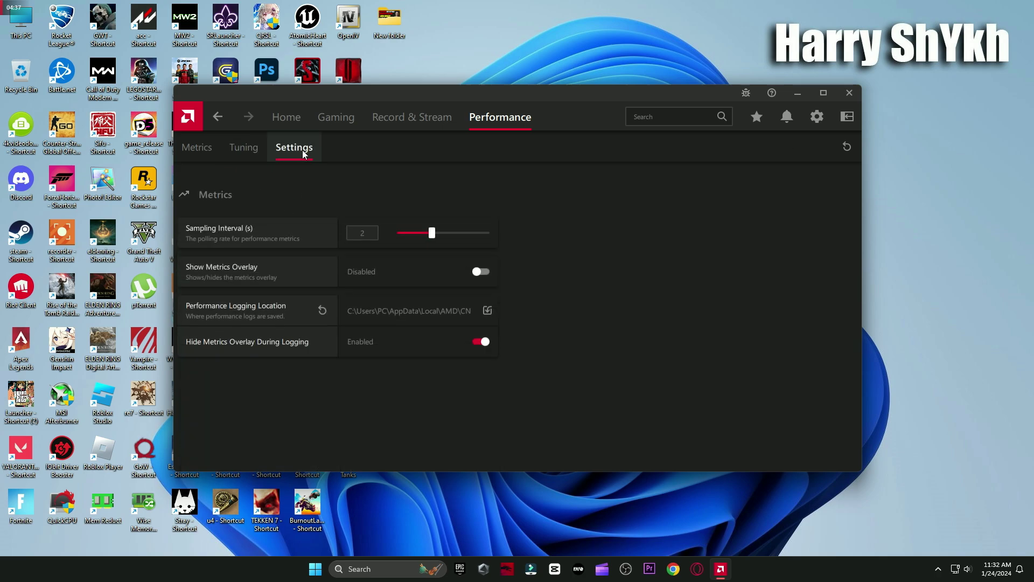
pyautogui.click(398, 276)
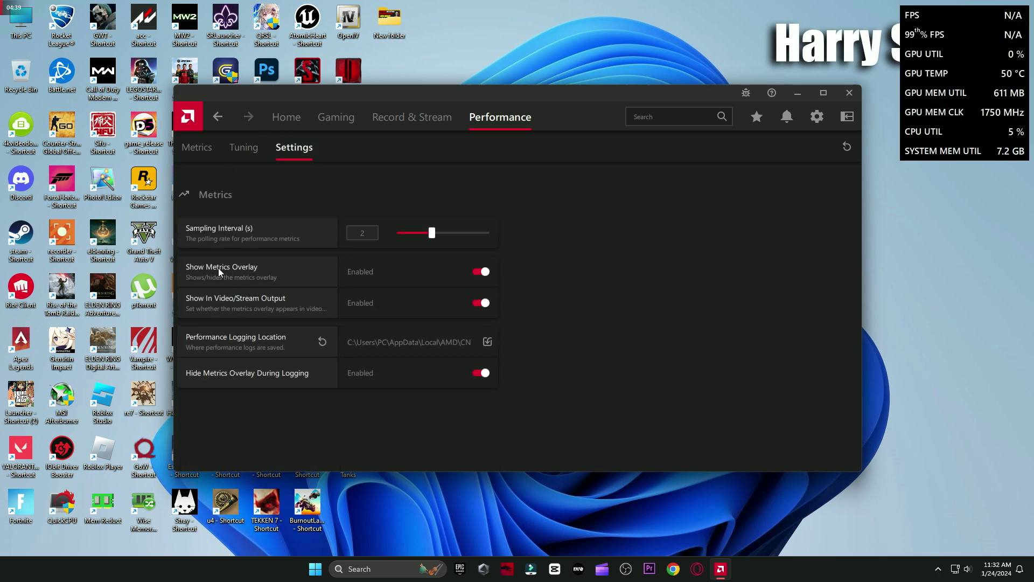
pyautogui.click(326, 276)
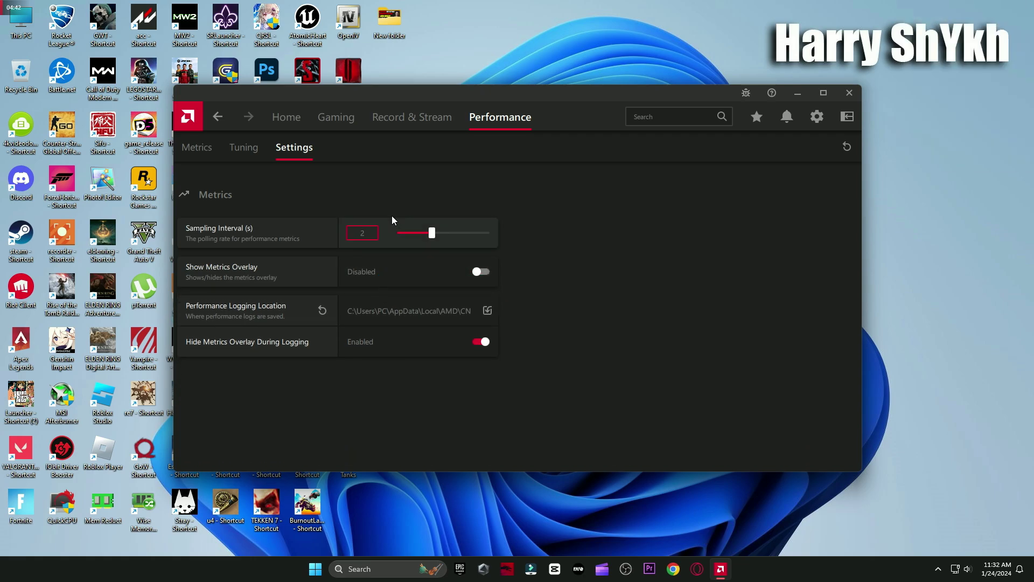
# Close the AMD software and open the Game Mode page in the Windows gaming settings
pyautogui.click(286, 117)
pyautogui.click(849, 93)
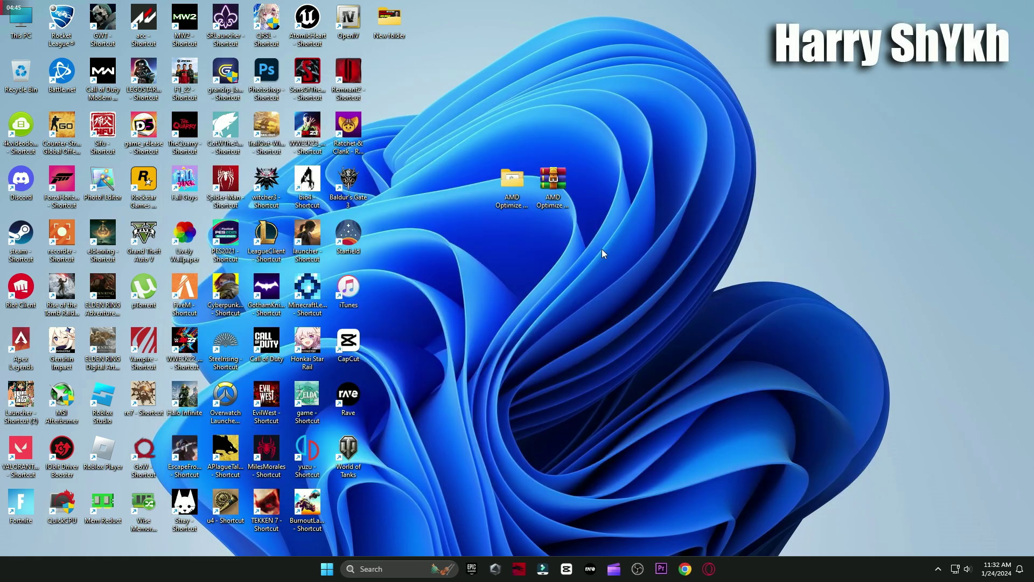
pyautogui.click(327, 569)
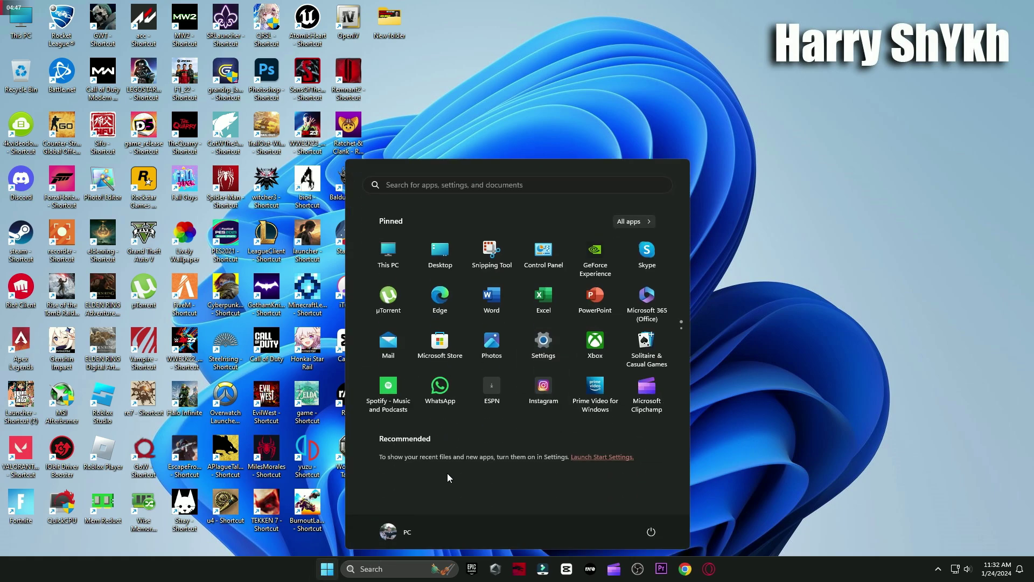
pyautogui.click(542, 344)
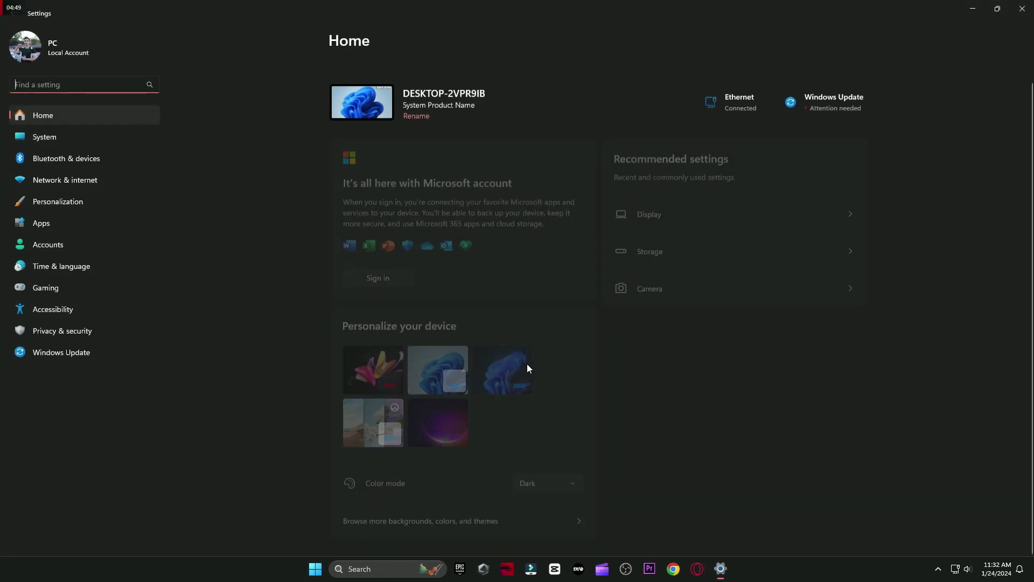
pyautogui.click(56, 290)
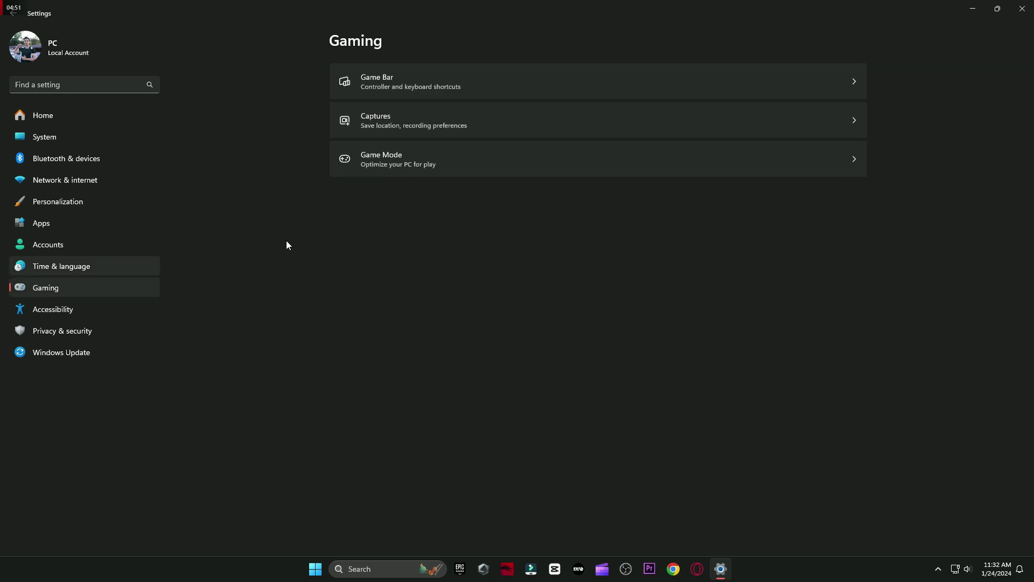
pyautogui.click(407, 162)
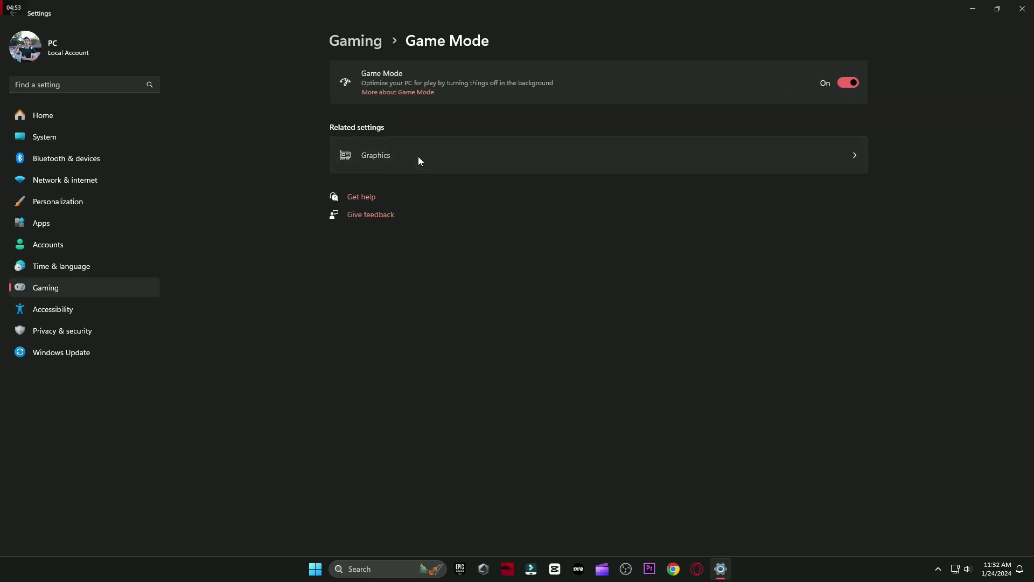
# Open the related Windows graphics settings and remove Fortnite from the custom app list
pyautogui.click(418, 156)
pyautogui.scroll(-4, 407, 380)
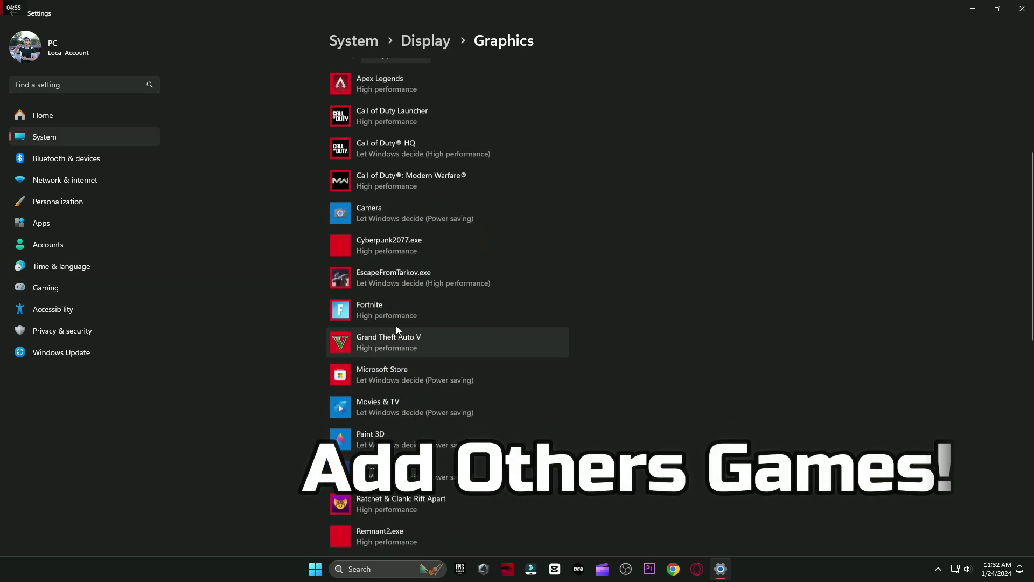
pyautogui.click(394, 312)
pyautogui.scroll(4, 506, 356)
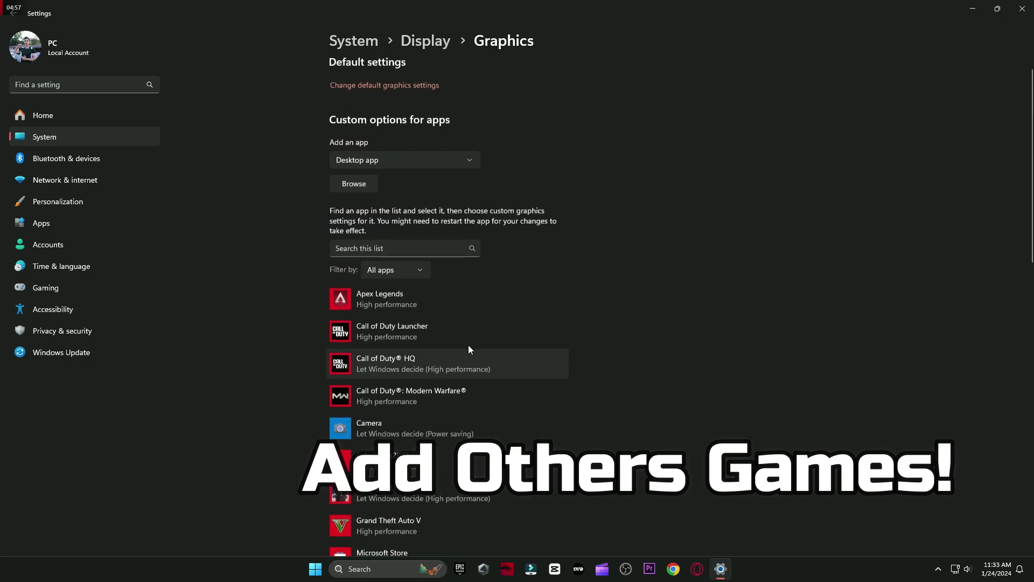
# Add the desktop app FortniteClient-Win64-Shipping from I:\Games\Fortnite\FortniteGame\Binaries\Win64 to the custom graphics list
pyautogui.click(351, 193)
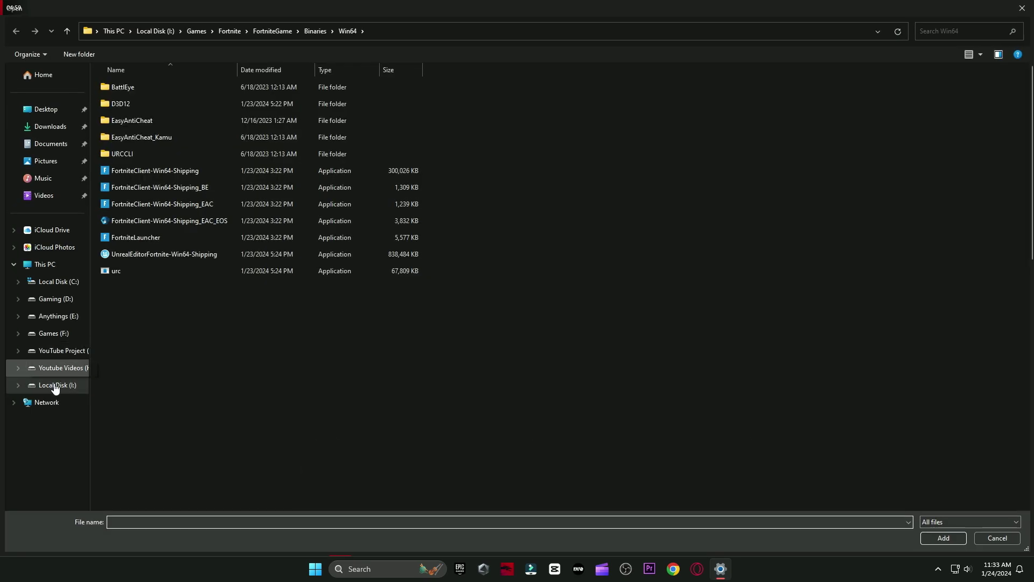
pyautogui.click(57, 384)
pyautogui.doubleClick(134, 91)
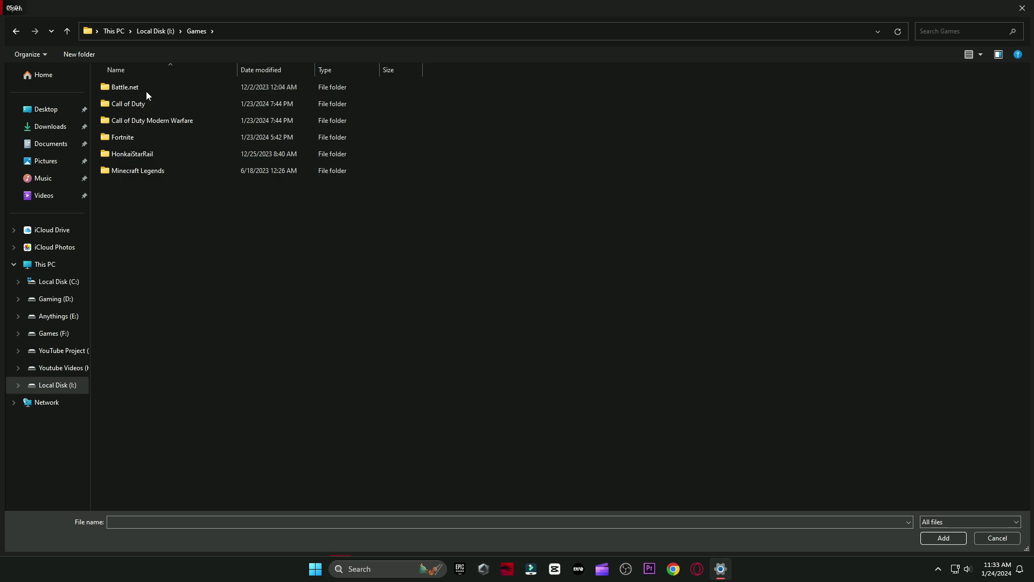
pyautogui.doubleClick(132, 138)
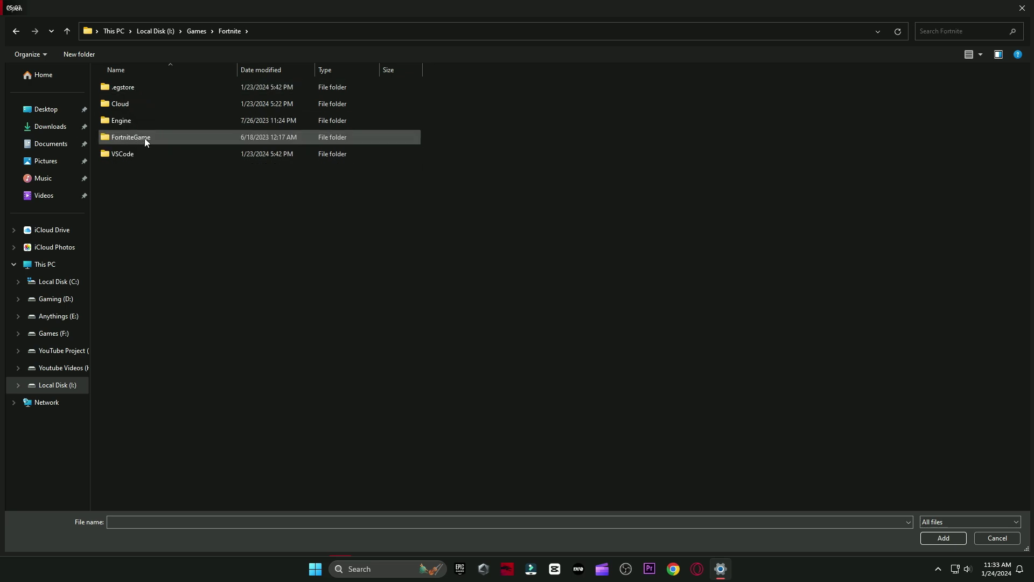
pyautogui.doubleClick(143, 138)
pyautogui.doubleClick(132, 88)
pyautogui.doubleClick(137, 103)
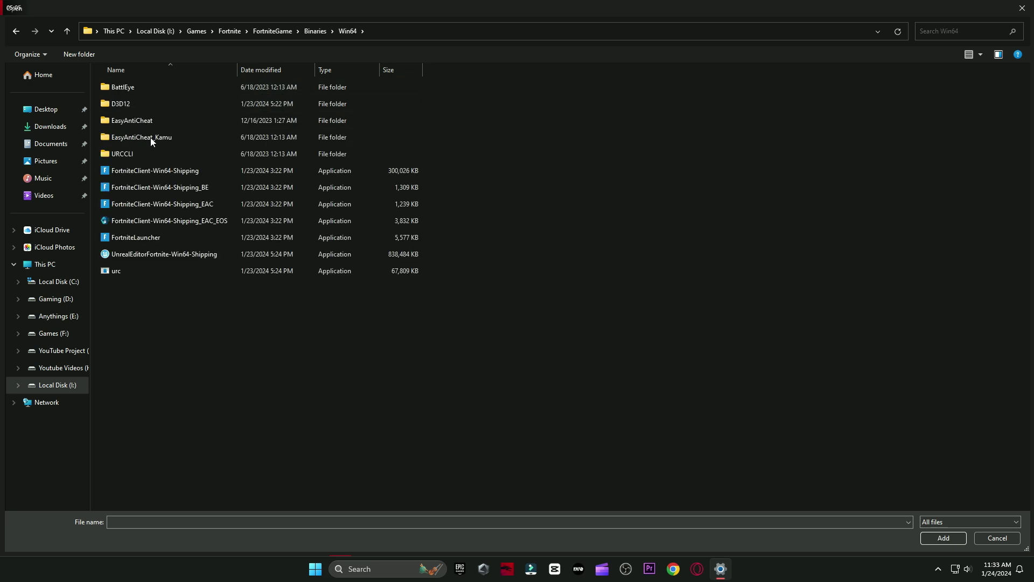
pyautogui.click(374, 170)
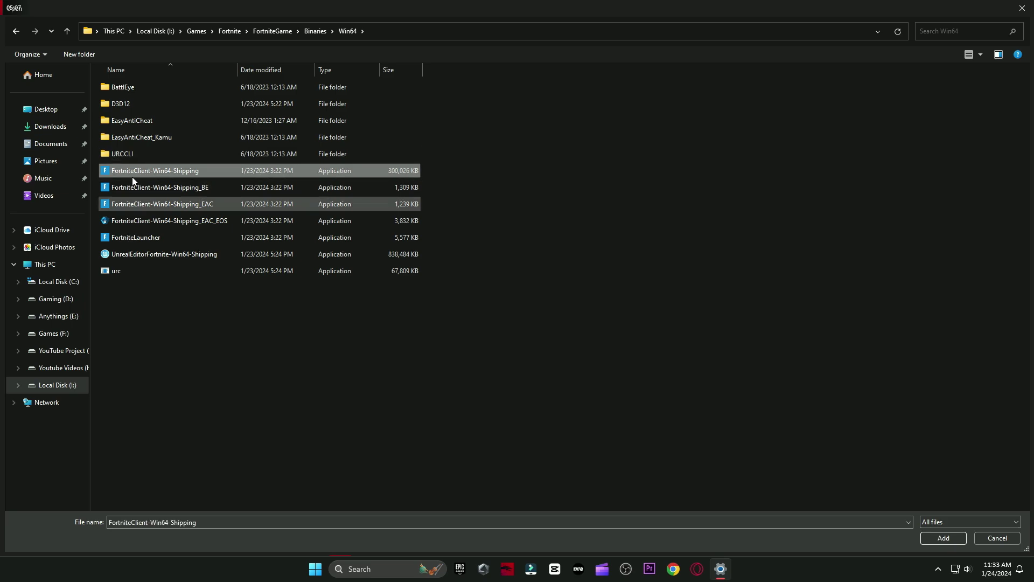
pyautogui.click(940, 538)
# Set Fortnite's graphics preference to High performance and save it
pyautogui.scroll(-5, 656, 331)
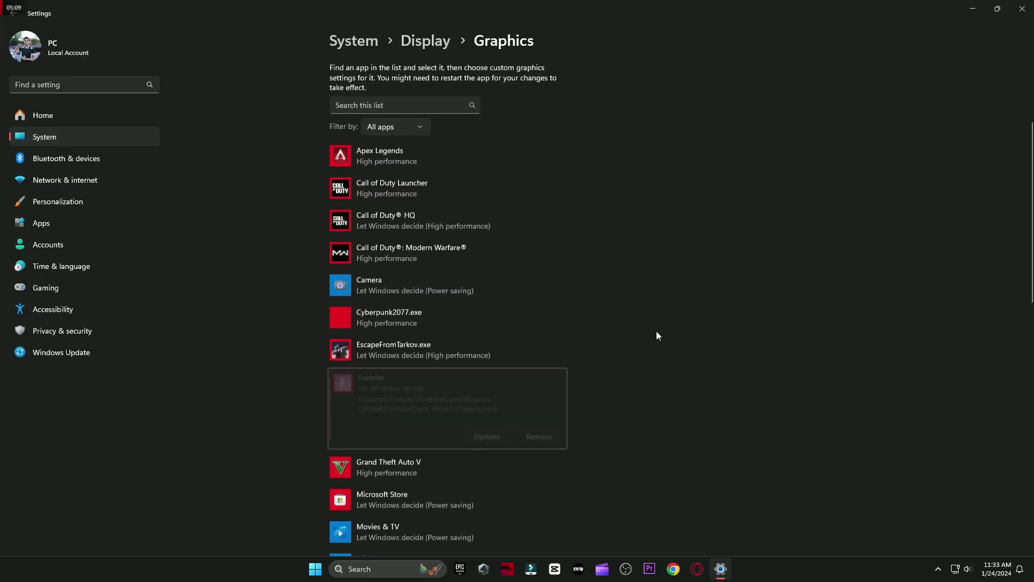
pyautogui.click(486, 211)
pyautogui.click(452, 280)
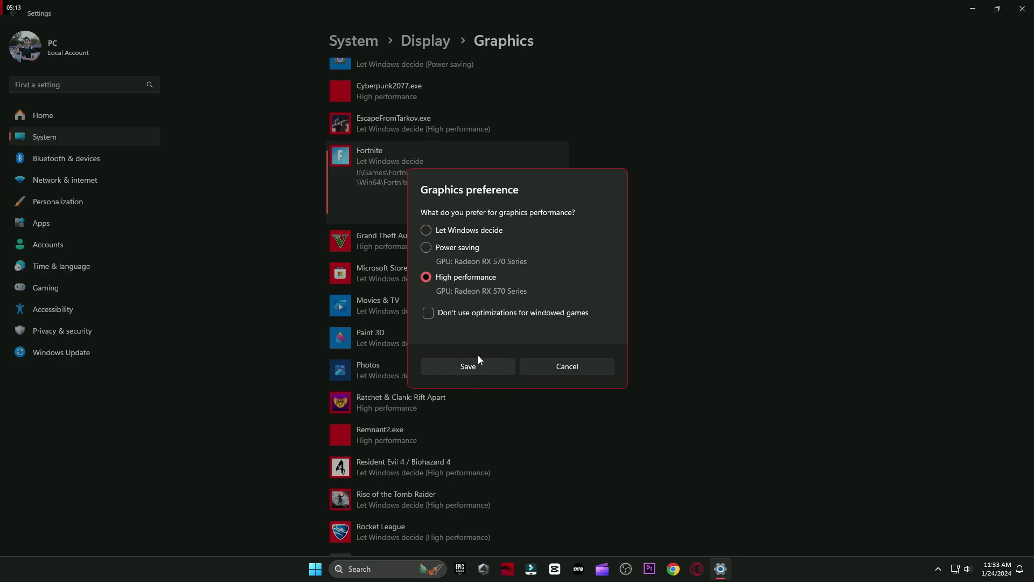
pyautogui.click(466, 365)
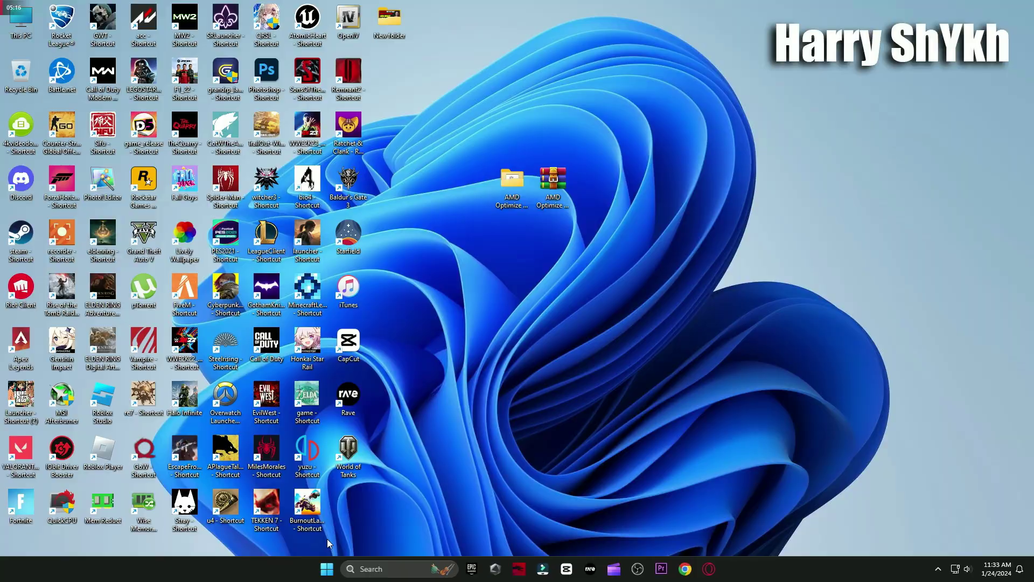
# Open the Windows power options
pyautogui.click(327, 569)
pyautogui.click(651, 531)
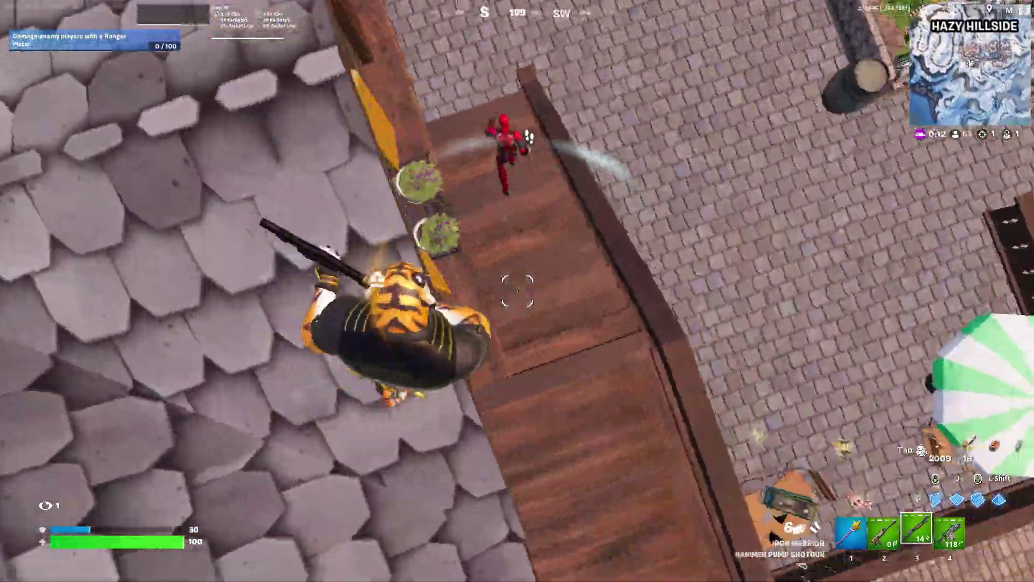
pyautogui.click(517, 290)
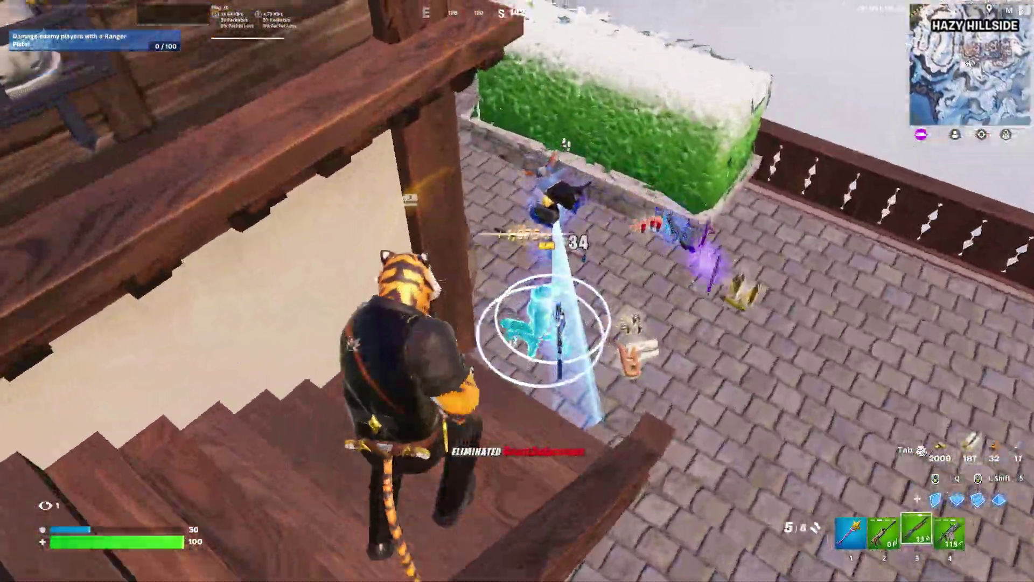